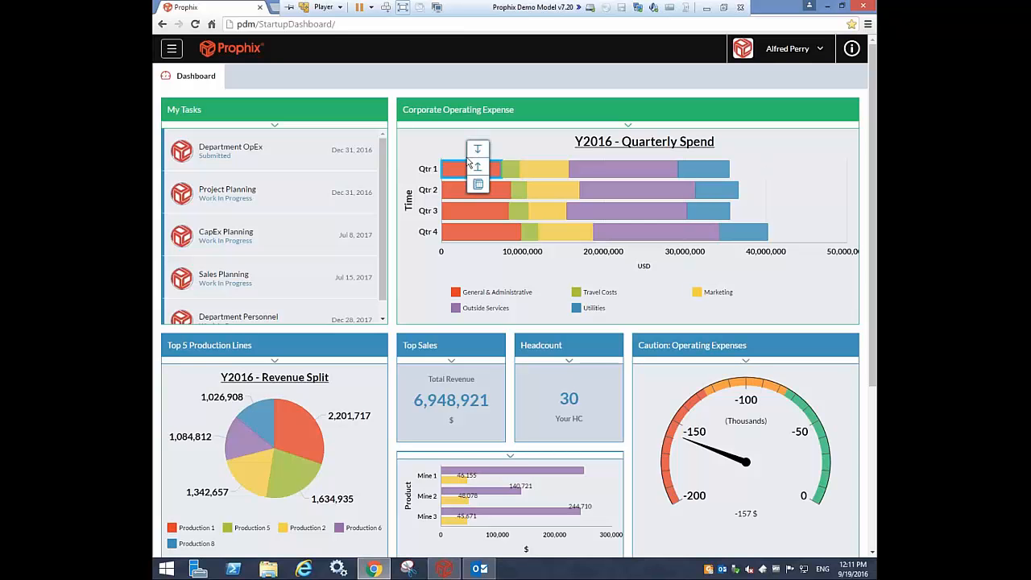
# Step: Drill down from Qtr 1 General & Administrative in the Quarterly Spend chart to its months and accounts, and look over the dashboard
pyautogui.click(479, 151)
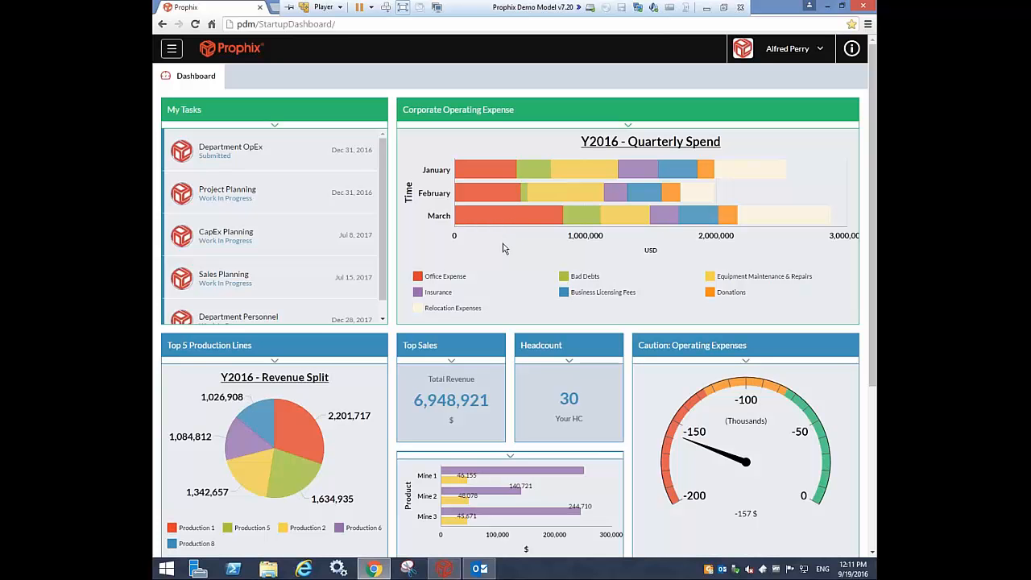
pyautogui.scroll(-1, 502, 251)
pyautogui.scroll(-1, 500, 251)
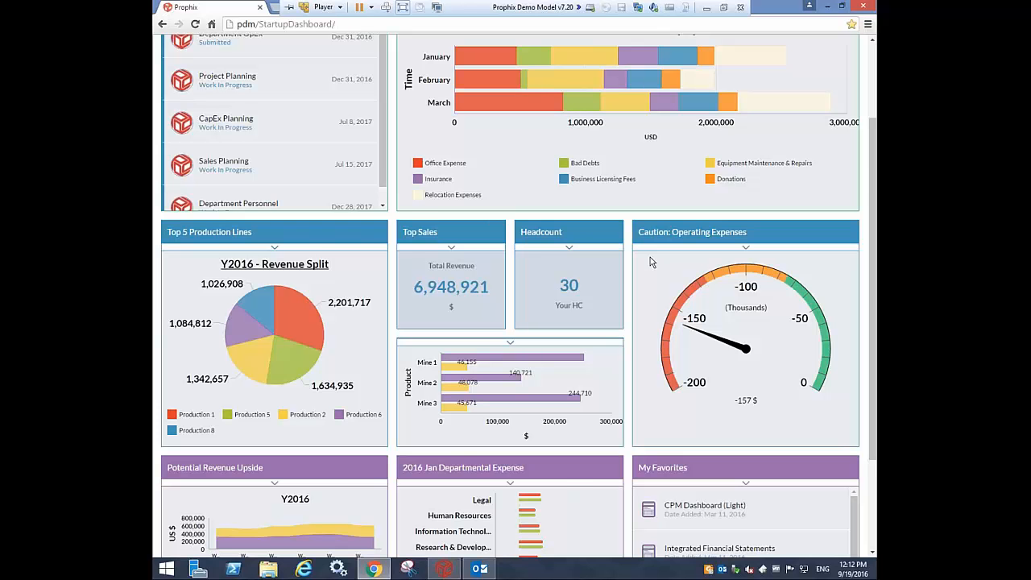
pyautogui.scroll(2, 649, 256)
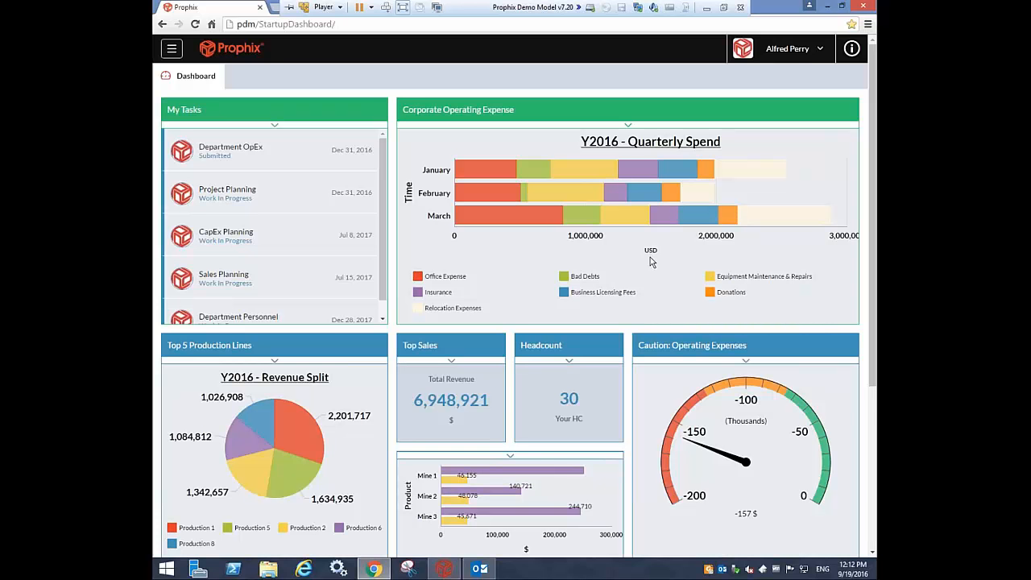
# Step: Open the drilled-down Corporate Operating Expense chart as an ad hoc analysis
pyautogui.click(680, 130)
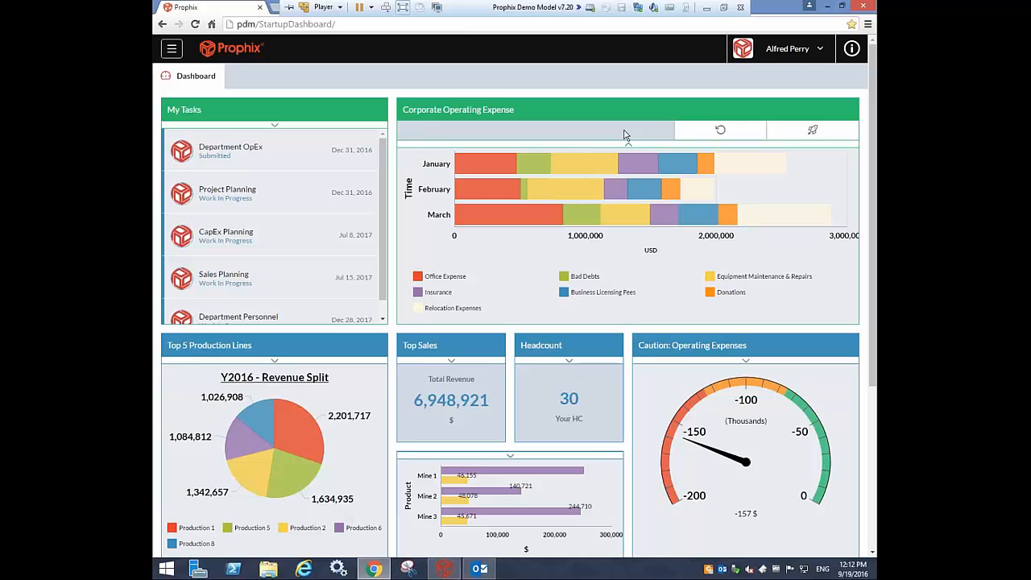
pyautogui.click(808, 132)
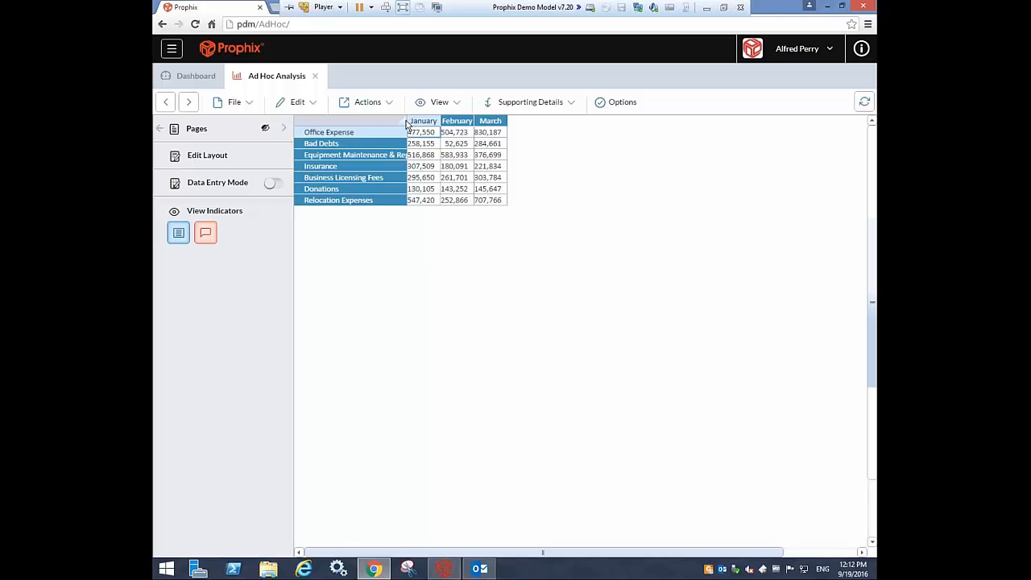
# Step: Widen the account column until the full Equipment Maintenance & Repairs name fits, and expand the list of page dimensions
pyautogui.click(417, 155)
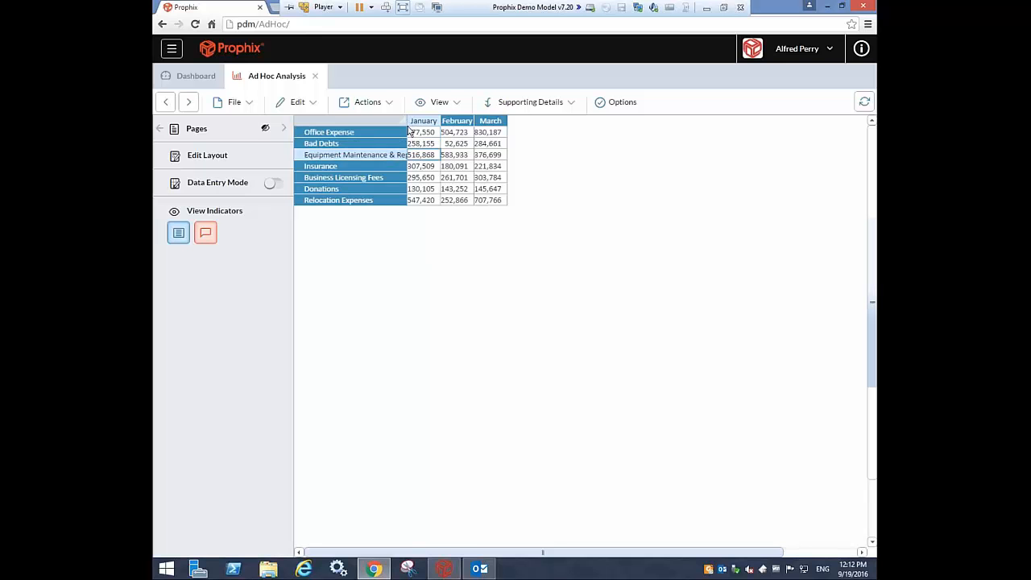
pyautogui.moveTo(409, 130); pyautogui.dragTo(452, 131)
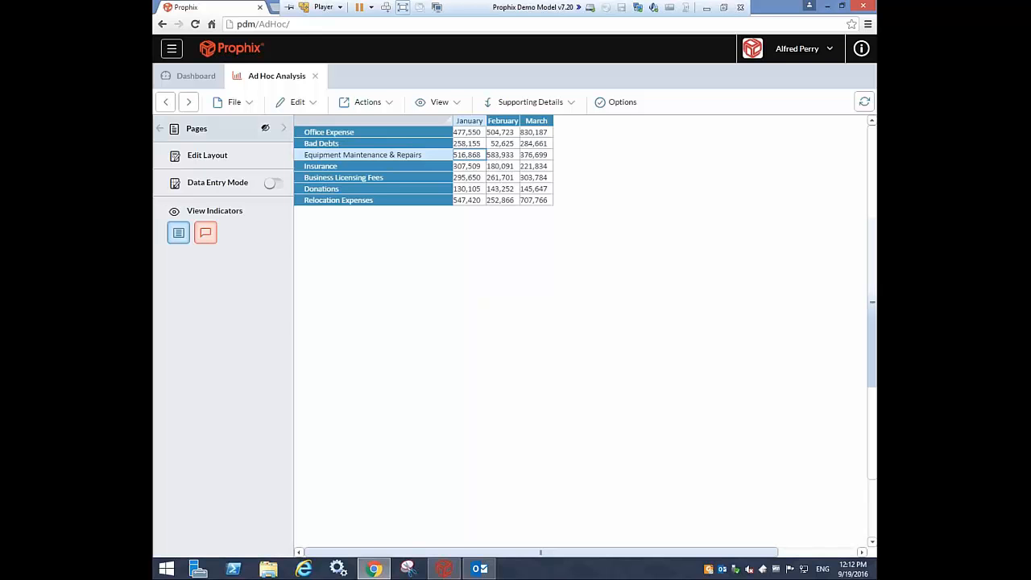
pyautogui.click(216, 130)
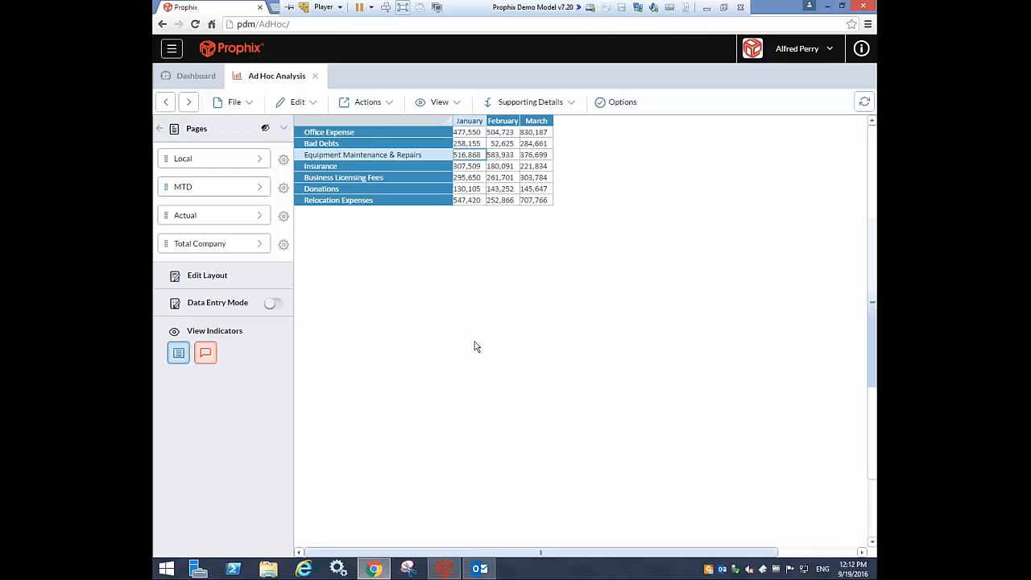
# Step: Drill across from the January Office Expense value, review the columns of the underlying records and close them
pyautogui.rightClick(468, 134)
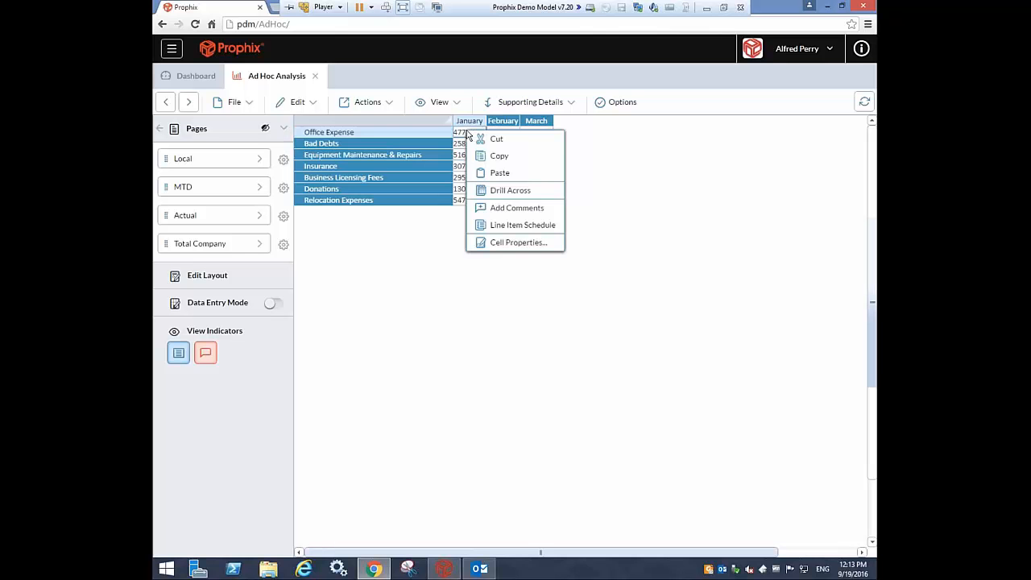
pyautogui.click(498, 196)
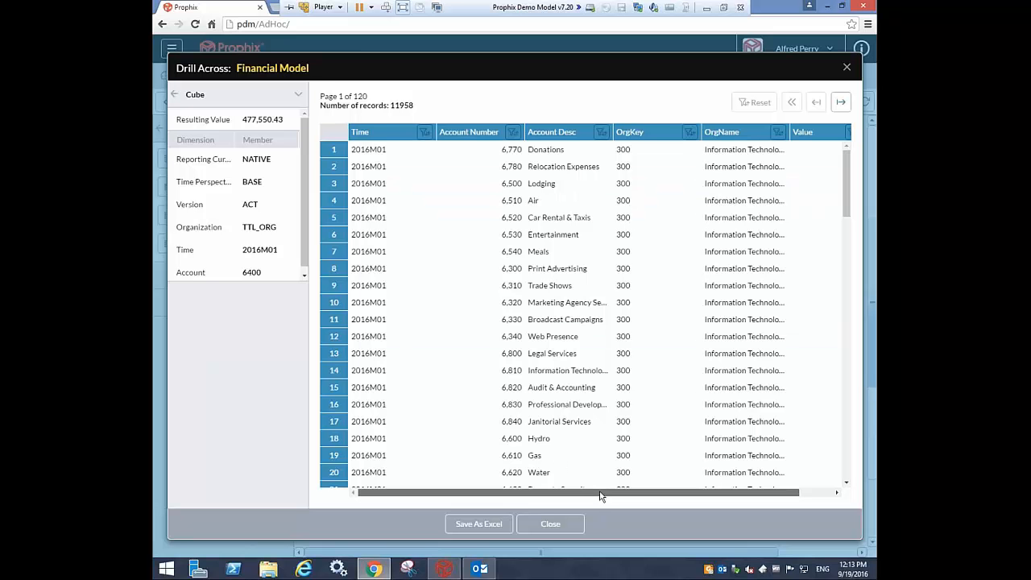
pyautogui.moveTo(600, 496); pyautogui.dragTo(697, 492)
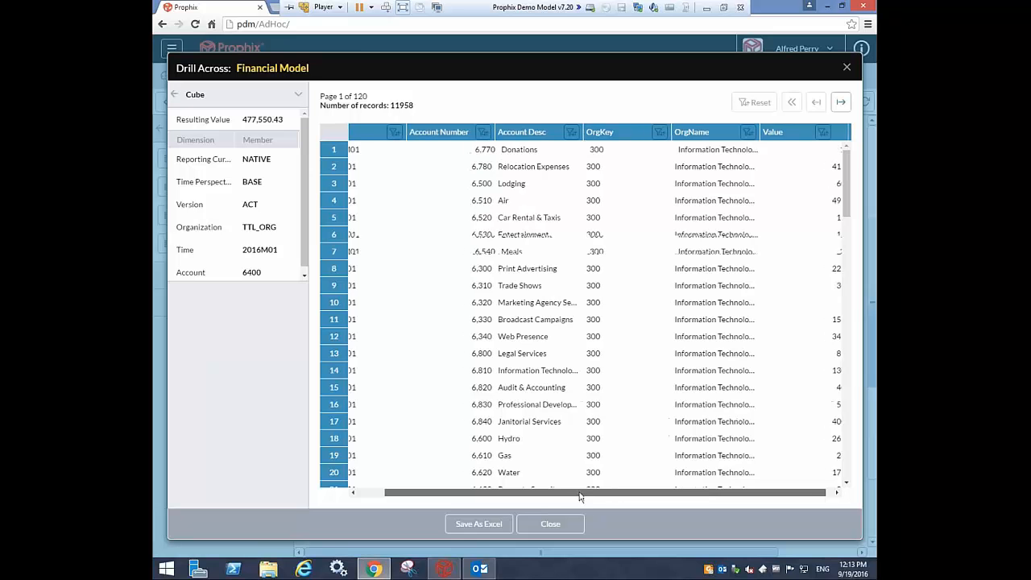
pyautogui.moveTo(579, 497); pyautogui.dragTo(534, 504)
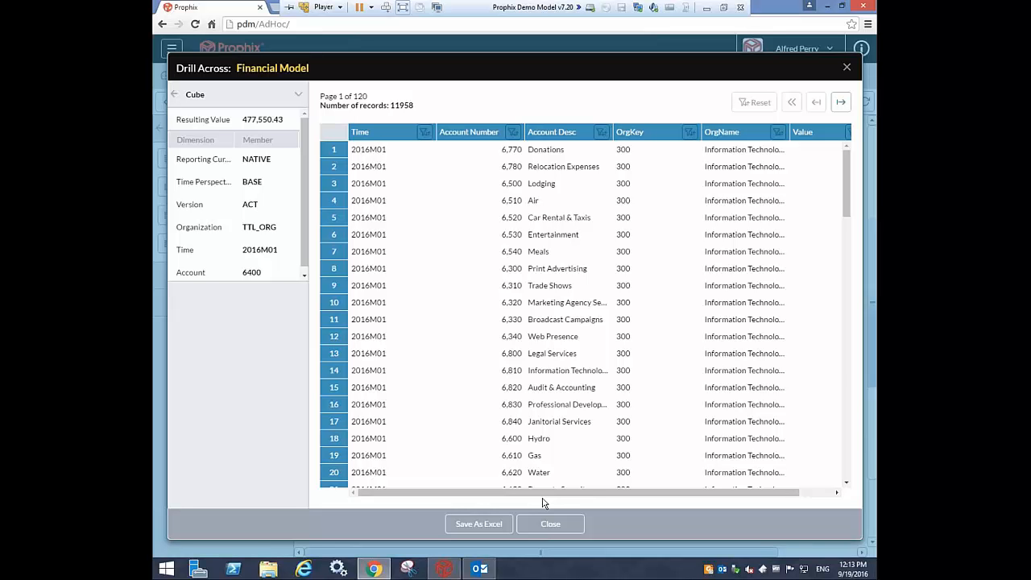
pyautogui.click(547, 524)
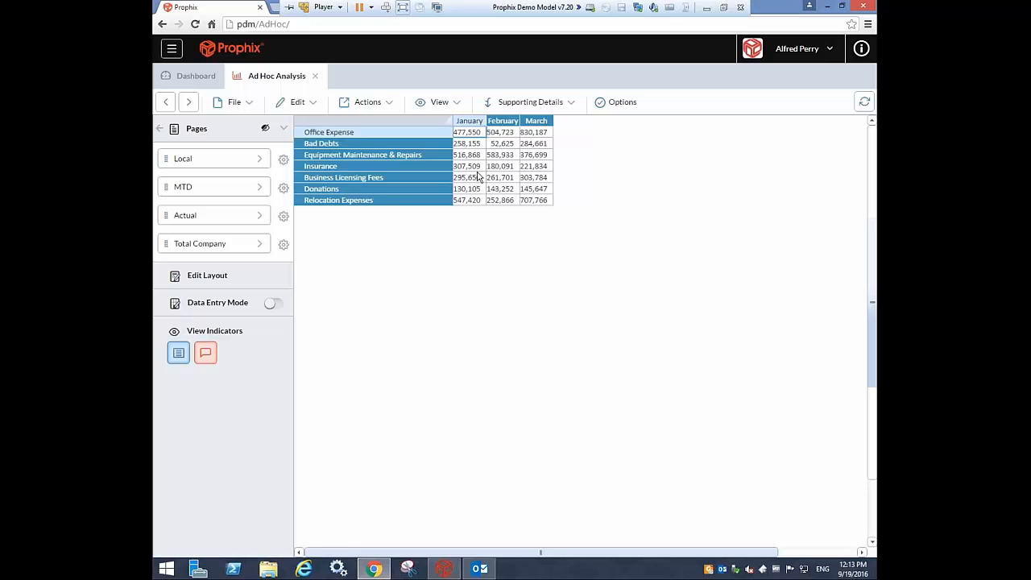
# Step: Drill up the rows from Office Expense to Operating Expenses and the columns from January to 2016 with its quarters
pyautogui.rightClick(346, 138)
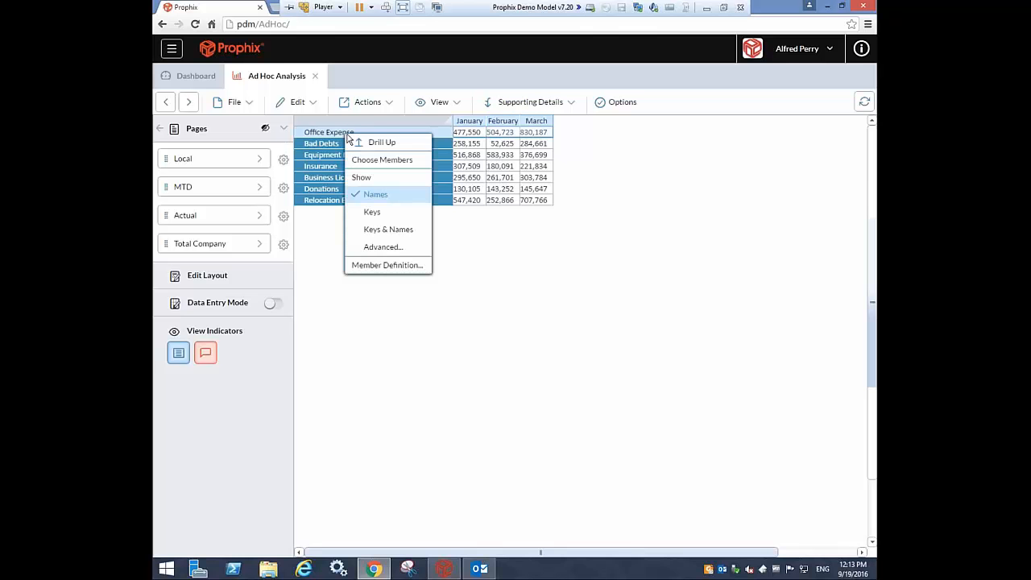
pyautogui.click(364, 144)
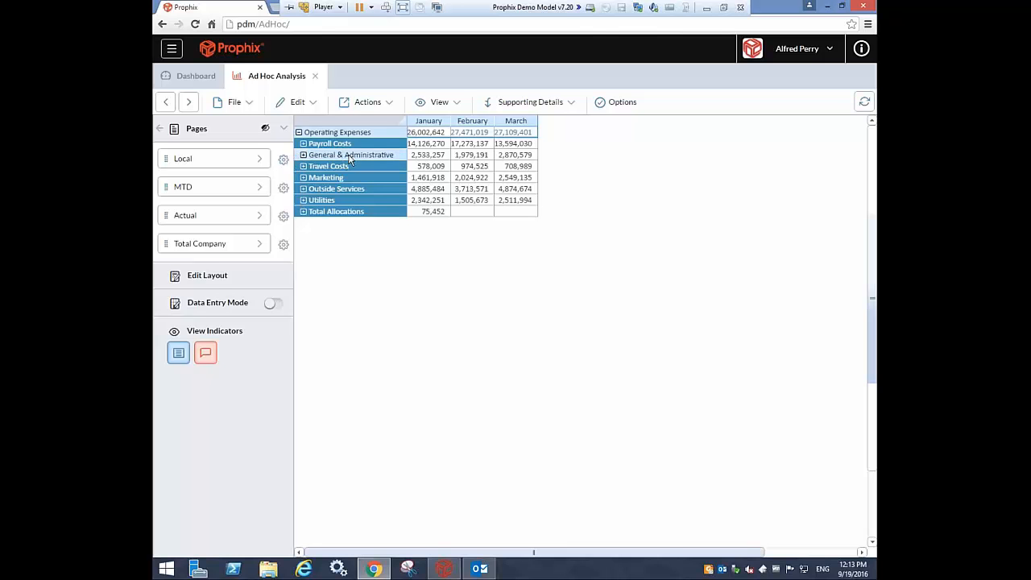
pyautogui.rightClick(433, 126)
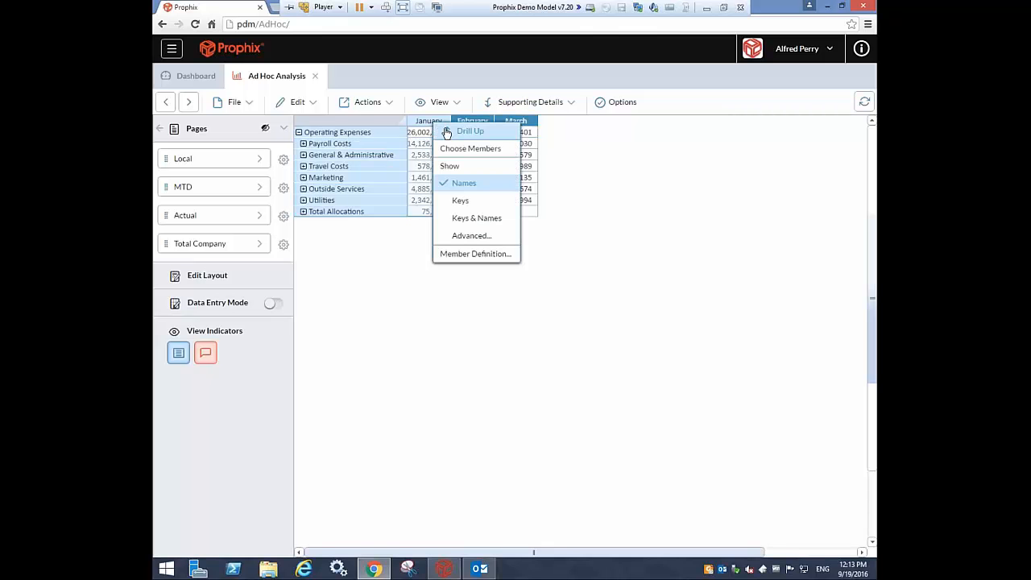
pyautogui.click(447, 132)
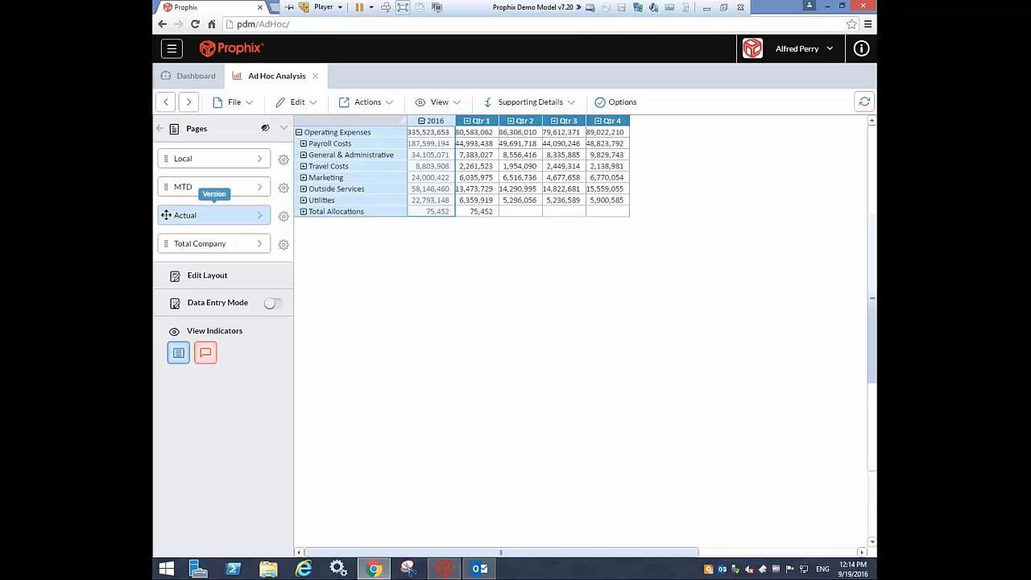
# Step: Move the Actual version from the page dimensions into the analysis grid
pyautogui.moveTo(166, 215); pyautogui.dragTo(253, 195)
pyautogui.moveTo(254, 195); pyautogui.dragTo(484, 123)
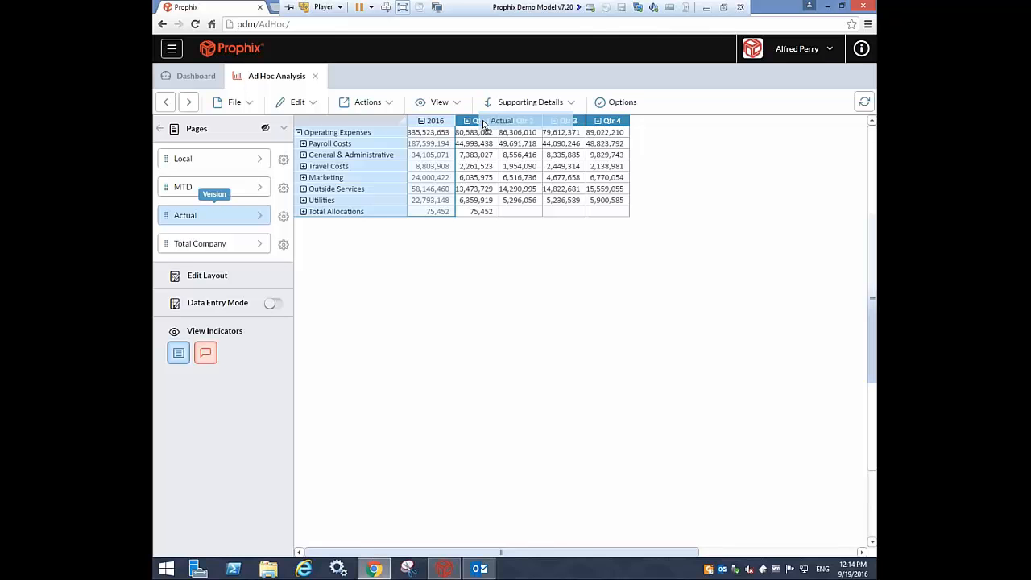
pyautogui.moveTo(483, 123); pyautogui.dragTo(439, 161)
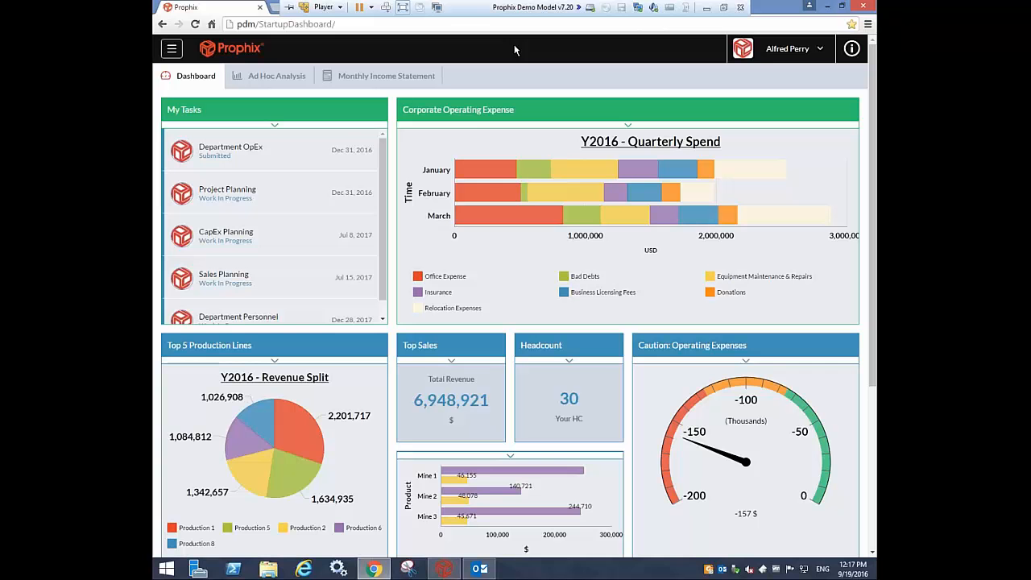
# Step: View the full workflow task board from My Tasks and return to the dashboard
pyautogui.click(354, 129)
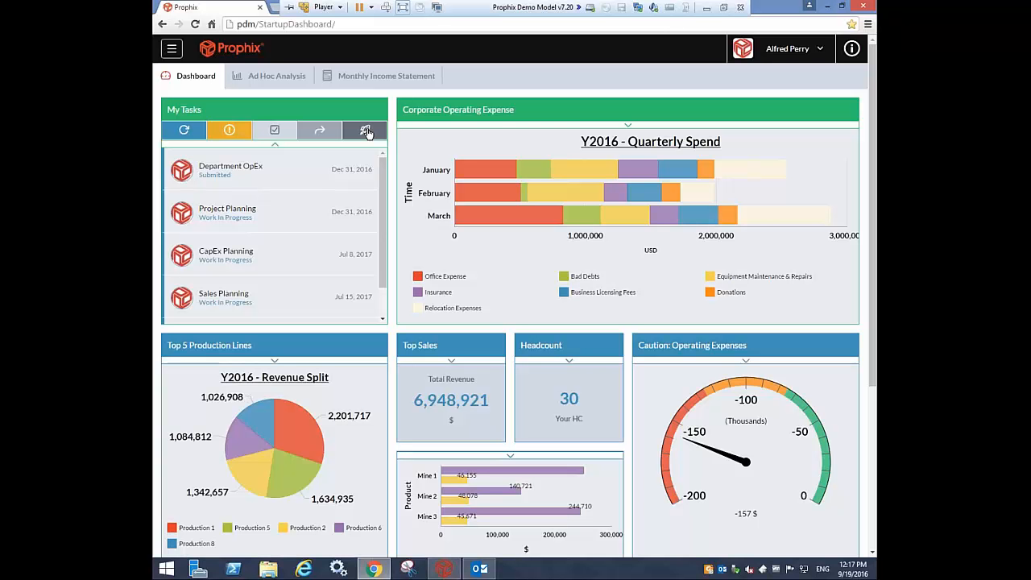
pyautogui.click(366, 130)
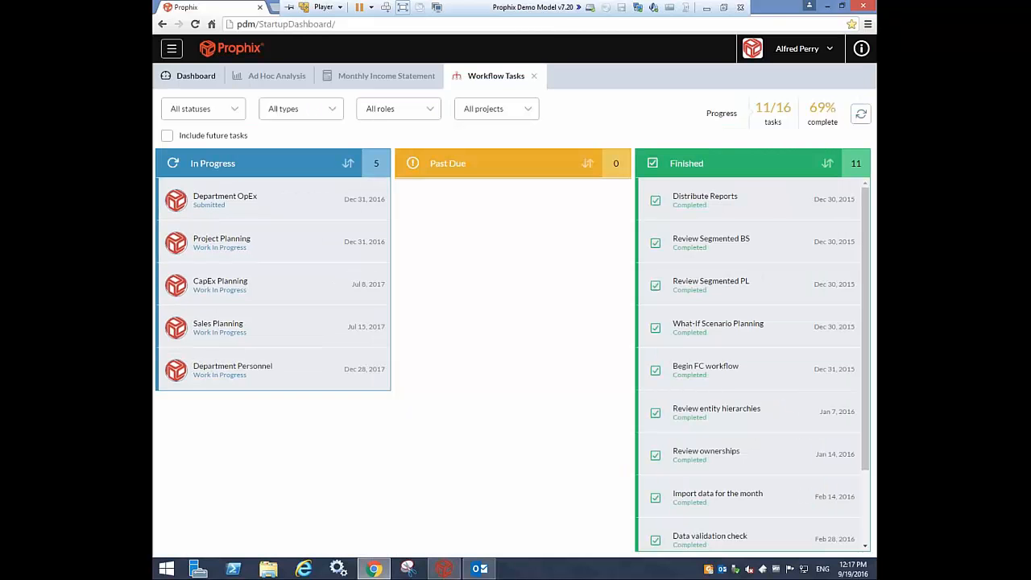
pyautogui.click(195, 76)
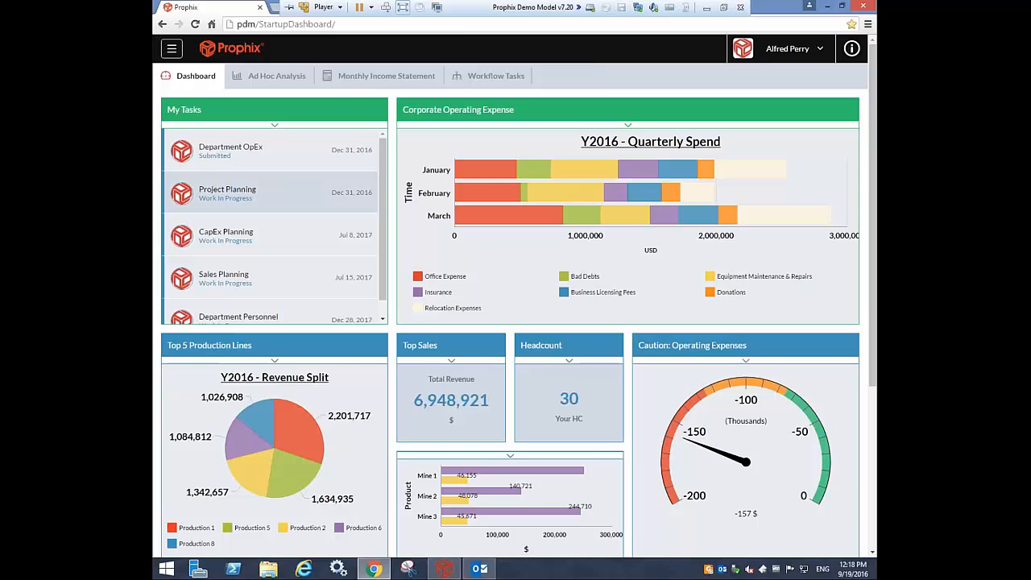
# Step: Open the Department OpEx task's planning template for the Product Marketing organization and collapse the side pane
pyautogui.click(301, 157)
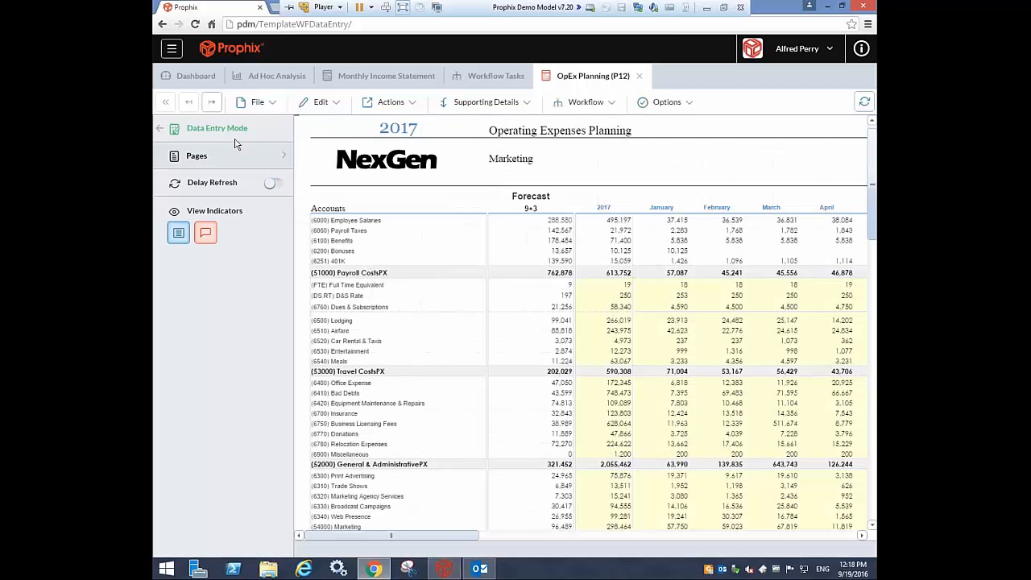
pyautogui.click(160, 130)
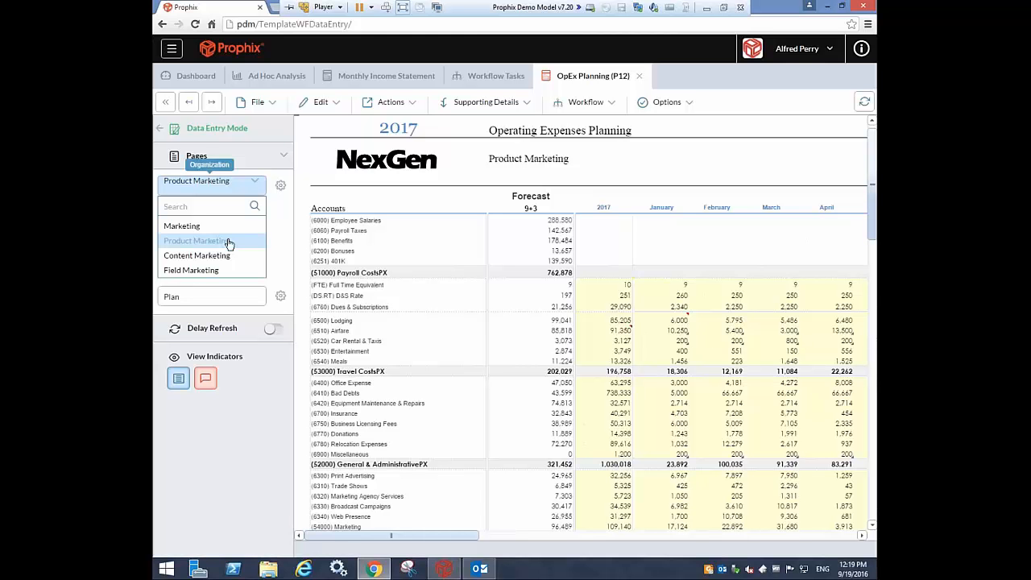
pyautogui.click(169, 134)
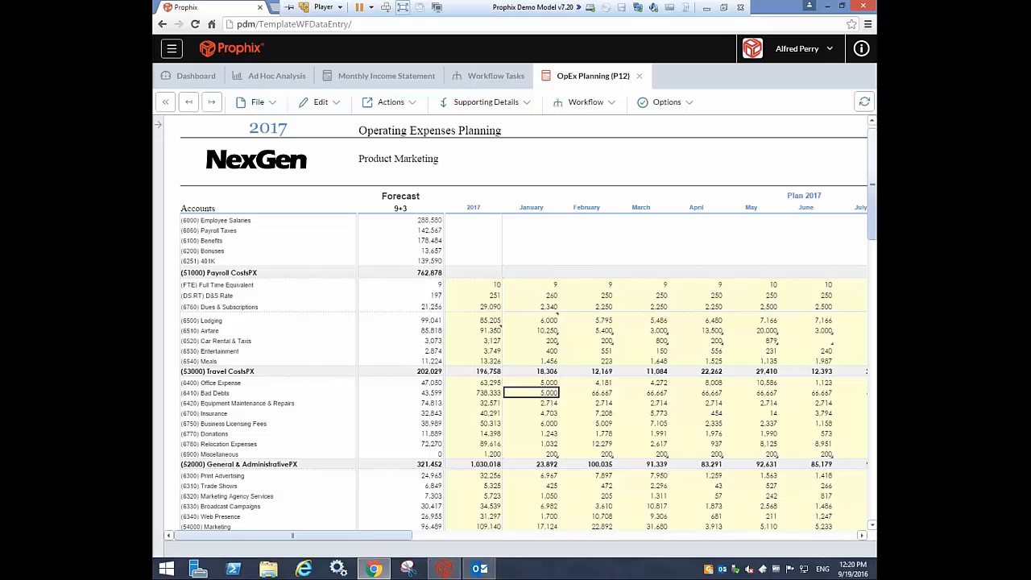
# Step: Enter 50000 as the 2017 plan total for Office Expense
pyautogui.press('Up')
pyautogui.click(488, 383)
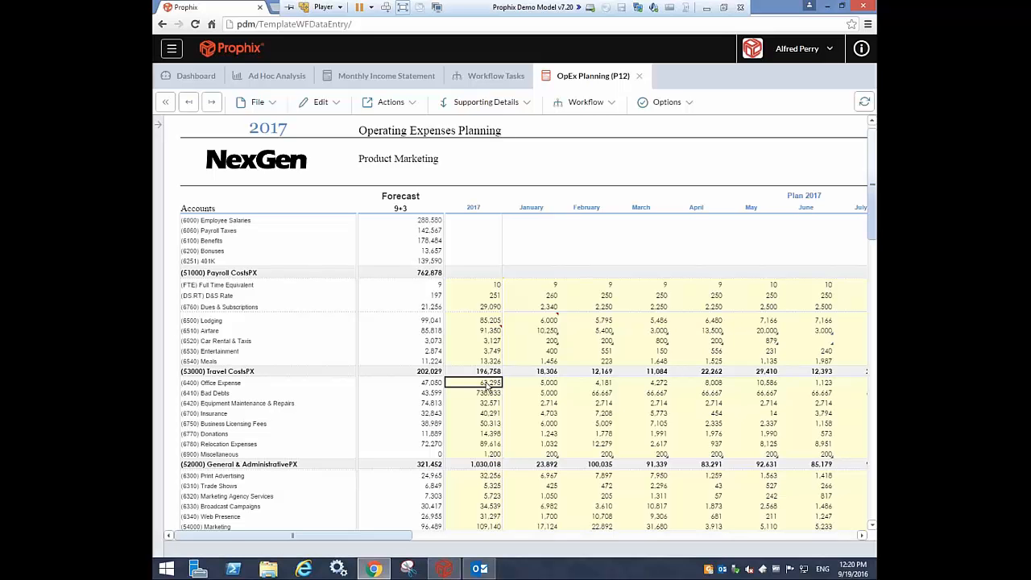
pyautogui.write('50')
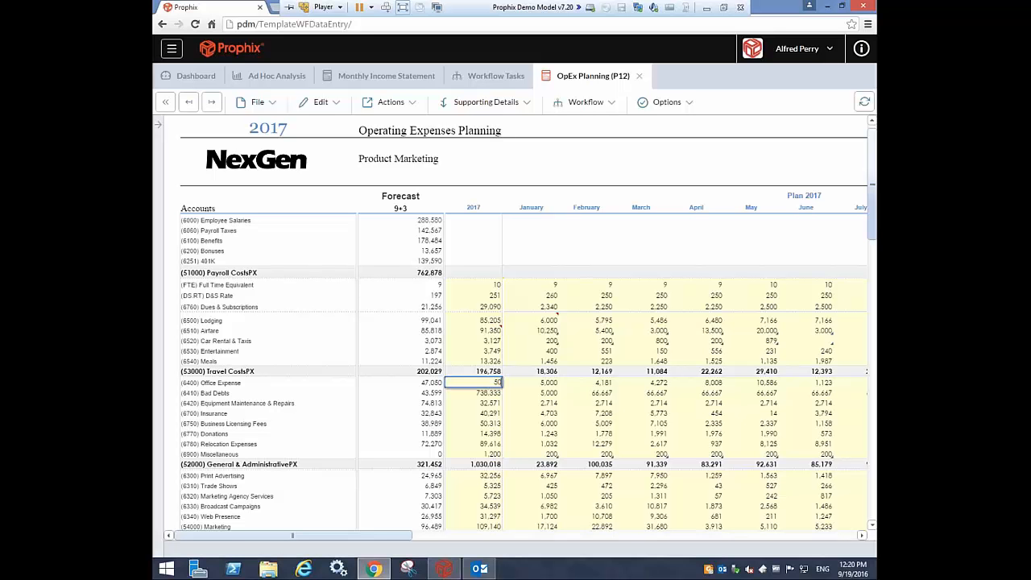
pyautogui.write('000')
pyautogui.press('Return')
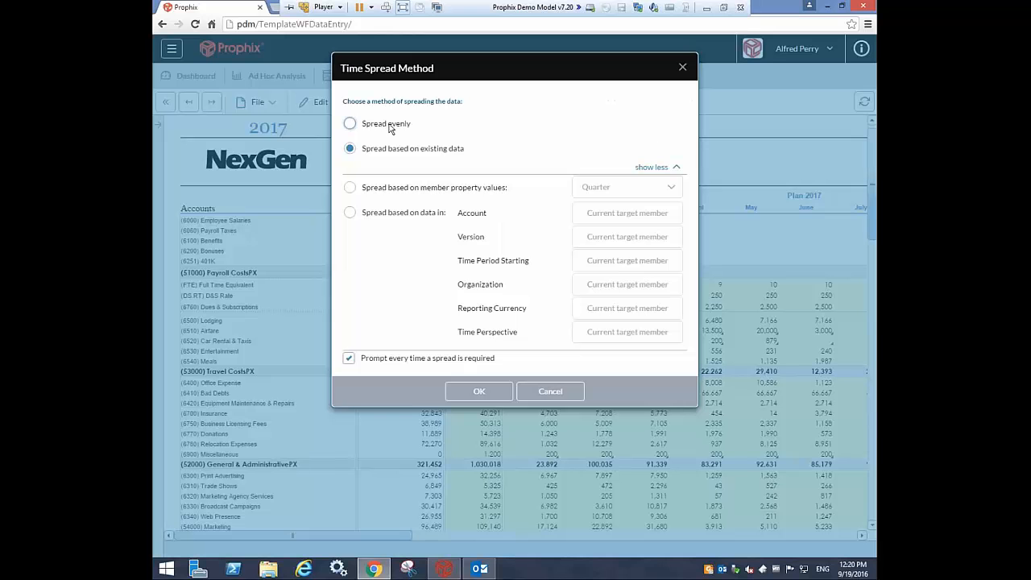
# Step: Go through the even, existing-data and member-property time spread methods, and select Spread based on data in
pyautogui.click(389, 125)
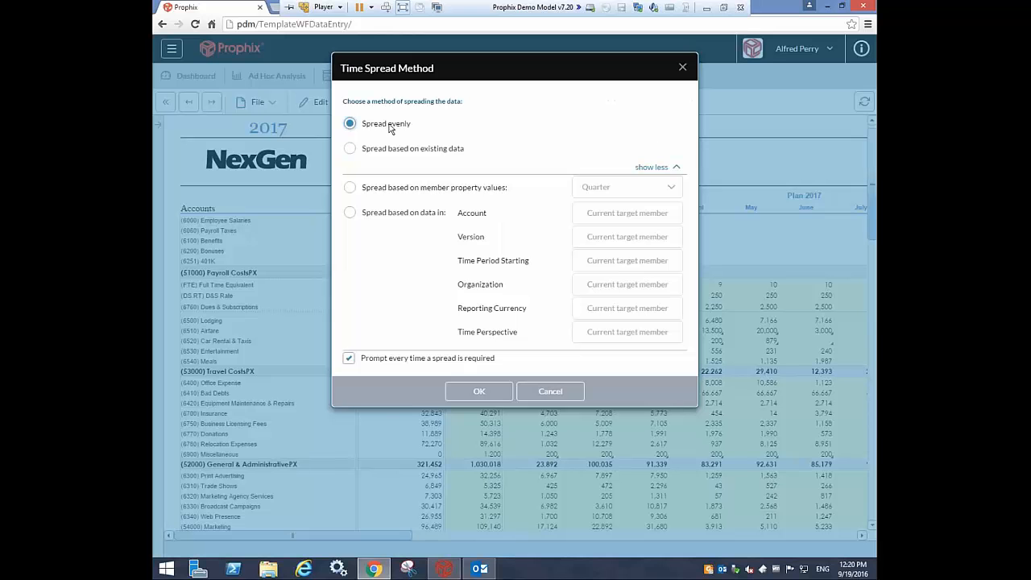
pyautogui.click(378, 150)
pyautogui.click(398, 187)
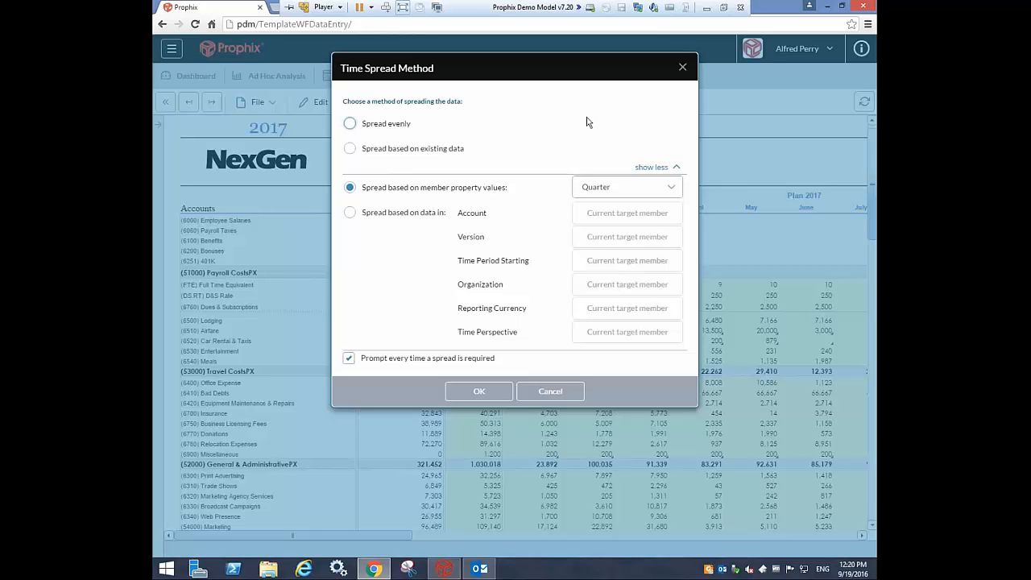
pyautogui.click(375, 216)
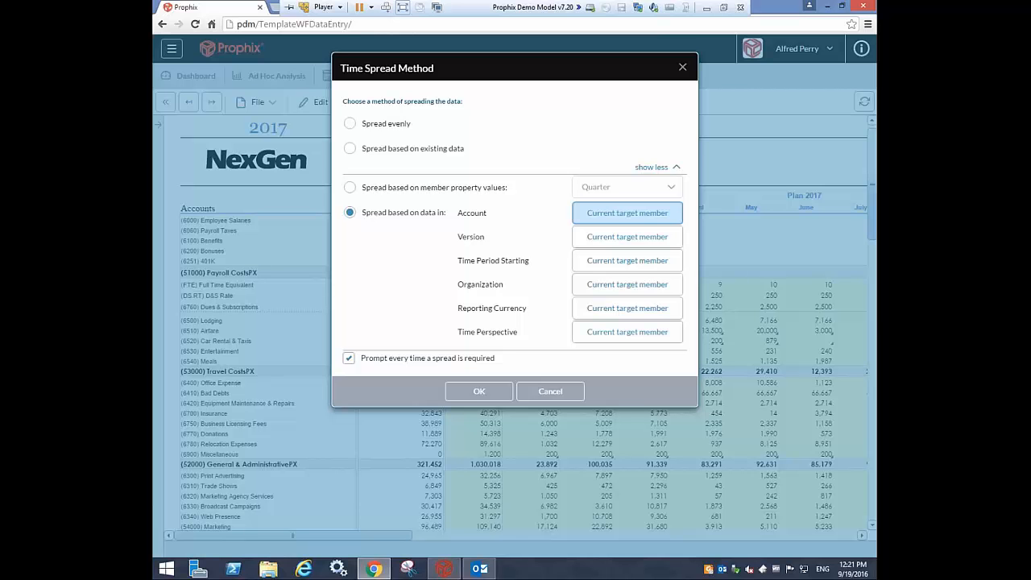
# Step: Spread the Office Expense plan total based on data in the Actual version, with the time period starting in January
pyautogui.click(627, 213)
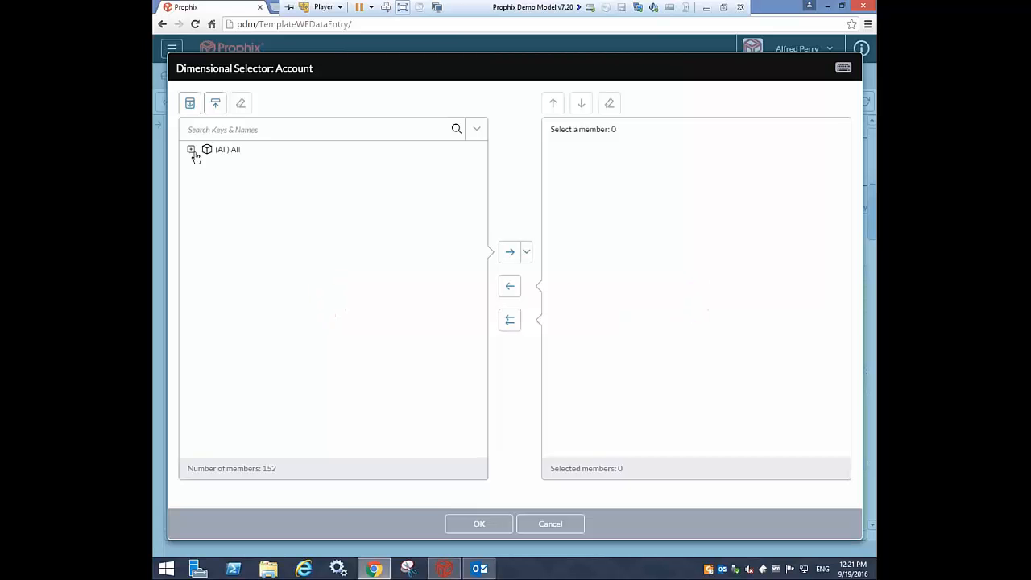
pyautogui.press('Escape')
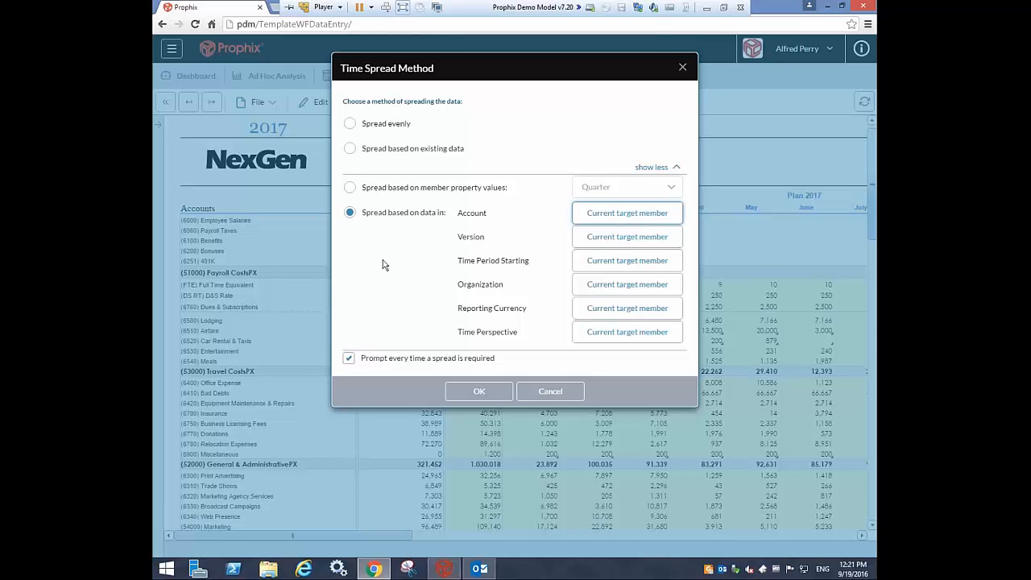
pyautogui.click(627, 244)
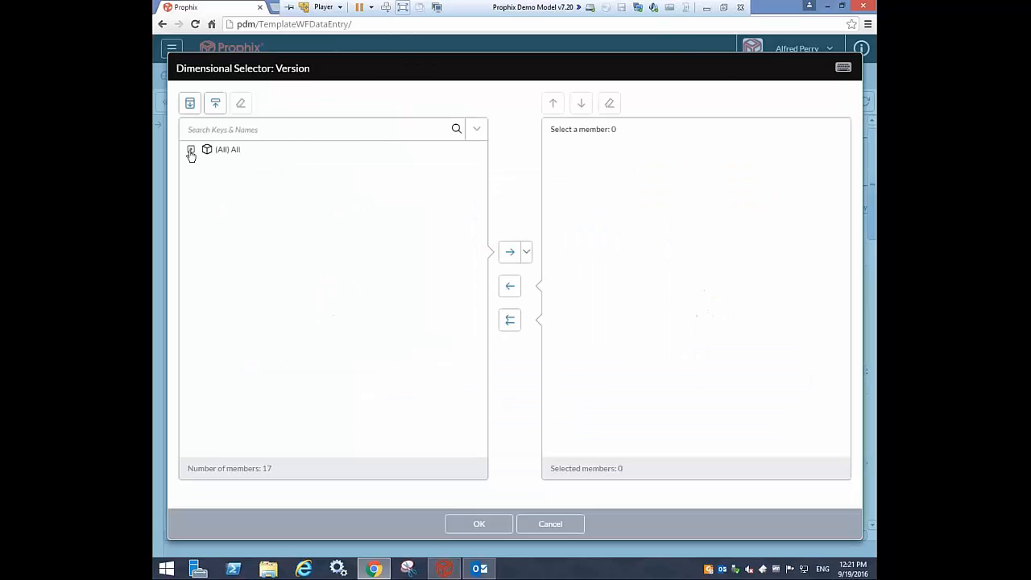
pyautogui.click(191, 150)
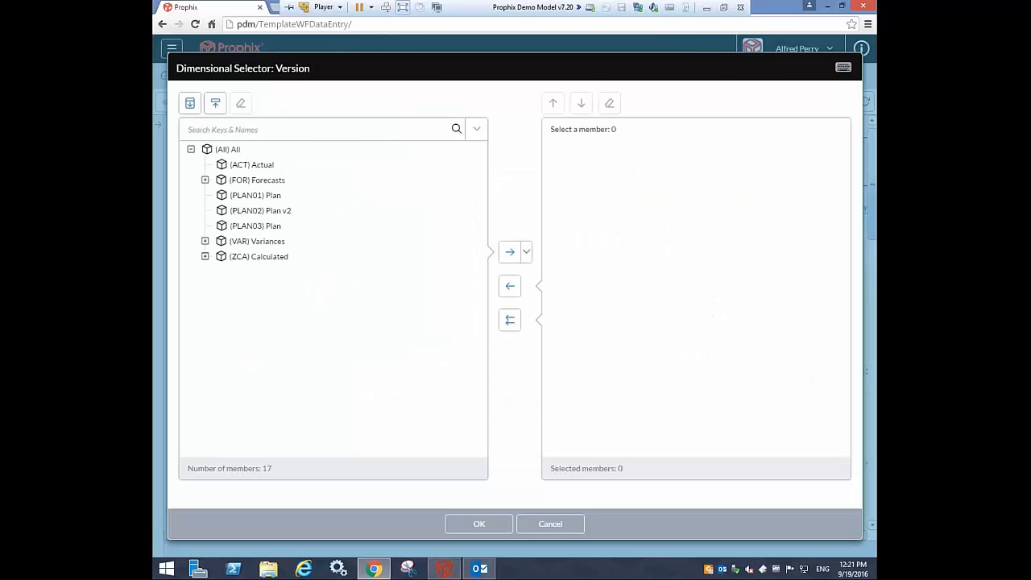
pyautogui.doubleClick(231, 167)
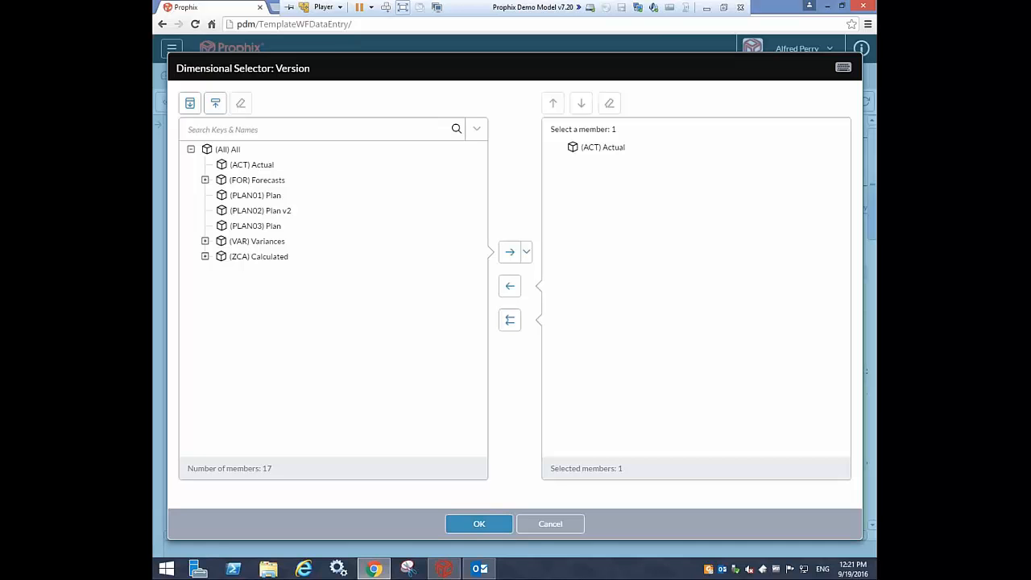
pyautogui.click(478, 523)
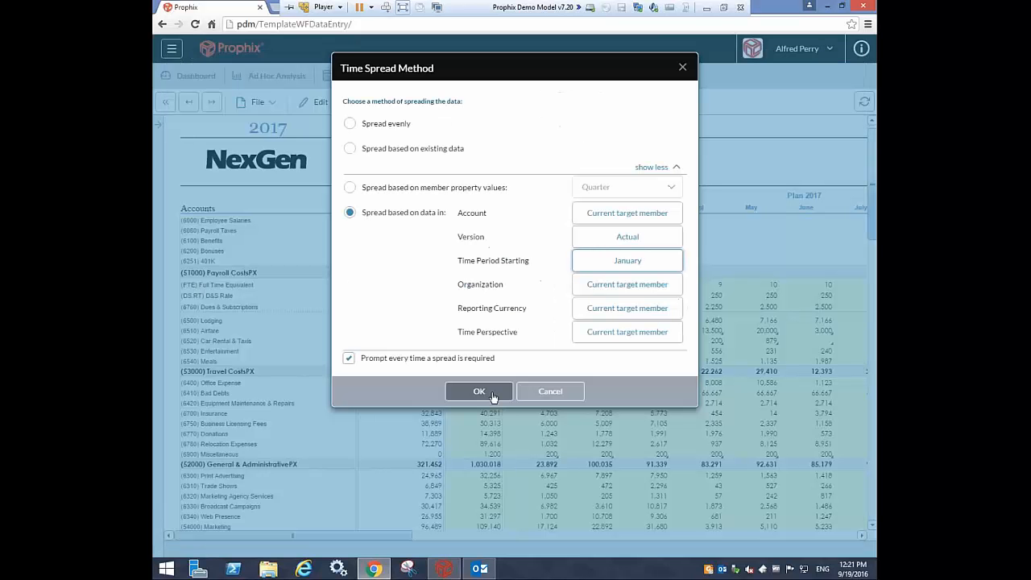
pyautogui.click(493, 395)
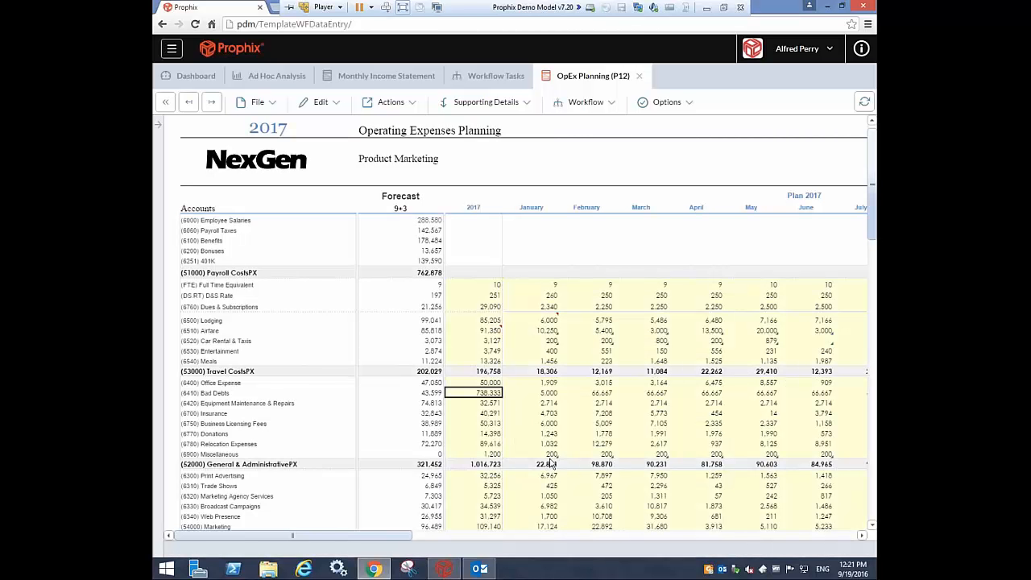
# Step: Add the comment "Spread based on 2016 Actuals" to the 2017 Office Expense plan total and close the comments
pyautogui.moveTo(538, 464); pyautogui.dragTo(772, 472)
pyautogui.click(624, 418)
pyautogui.rightClick(487, 388)
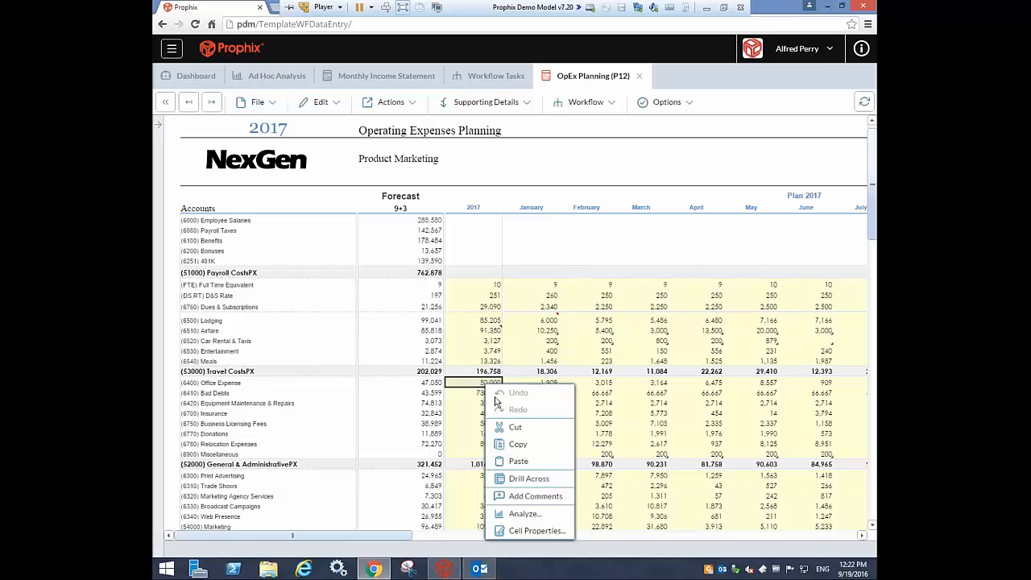
pyautogui.click(538, 497)
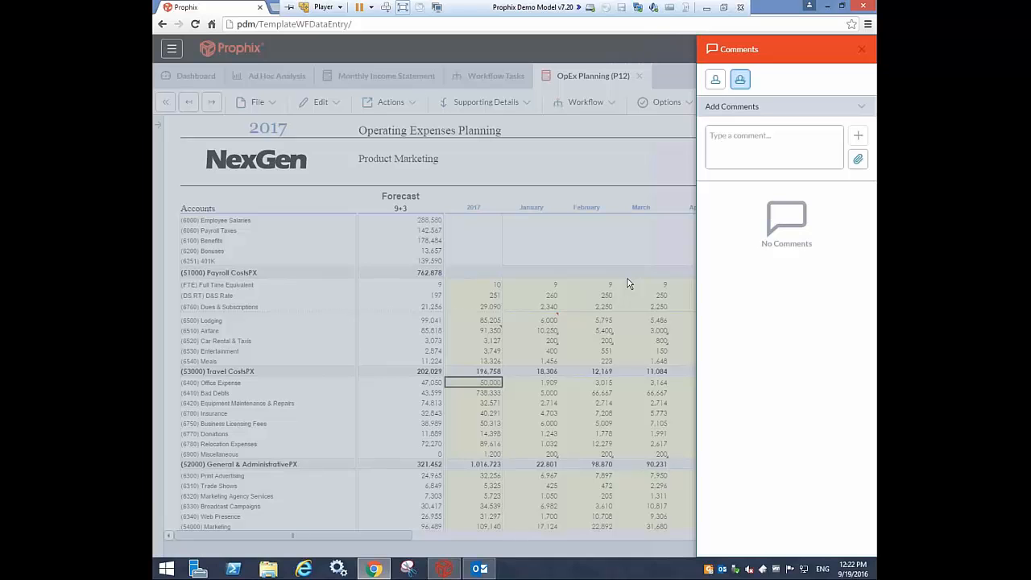
pyautogui.write('Spread based on 2016 Actuals')
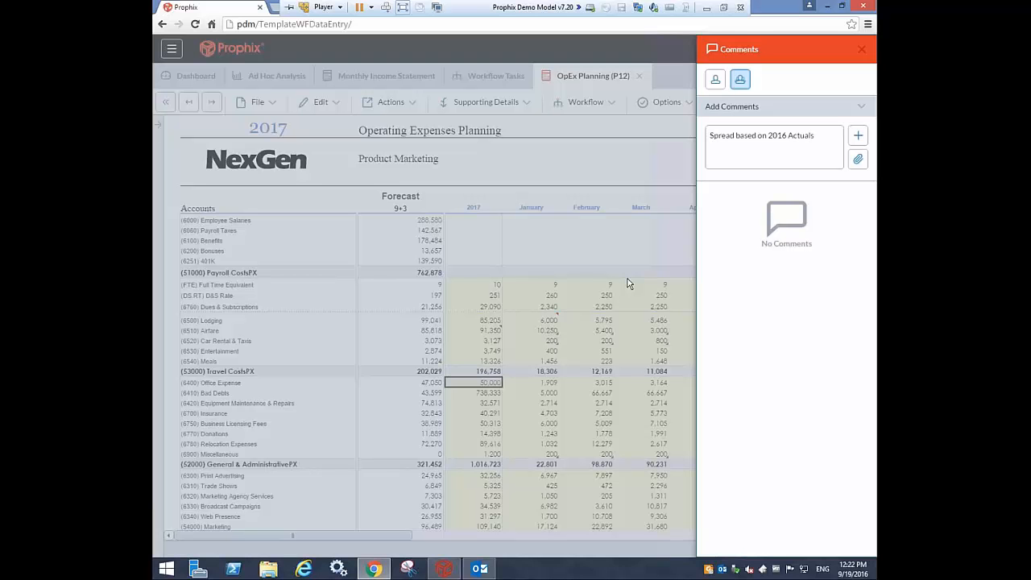
pyautogui.click(859, 137)
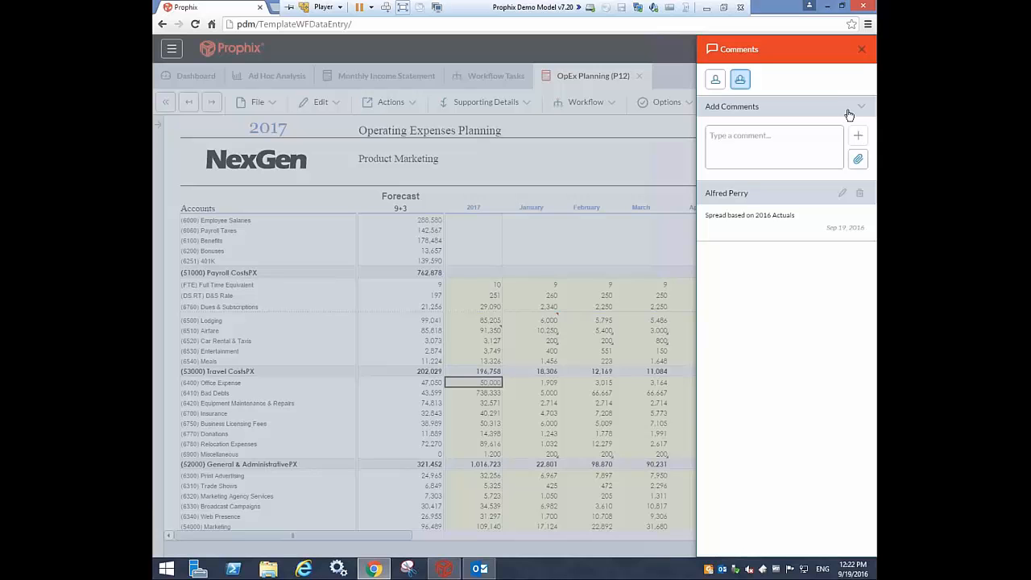
pyautogui.click(860, 50)
# Step: Check the comment on the 2017 Office Expense total and open the line item schedules for January Airfare
pyautogui.click(493, 396)
pyautogui.moveTo(498, 382)
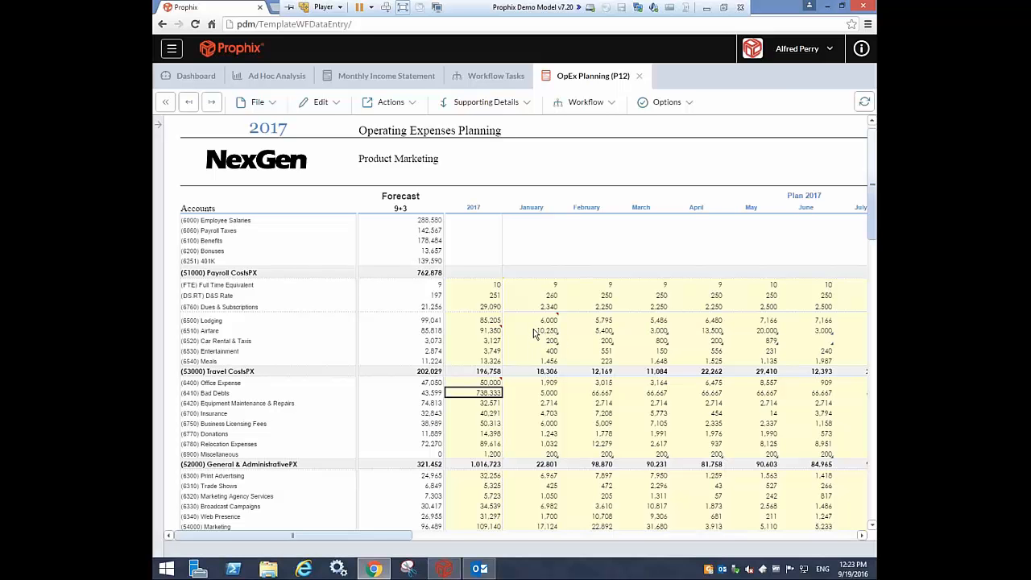
pyautogui.rightClick(533, 333)
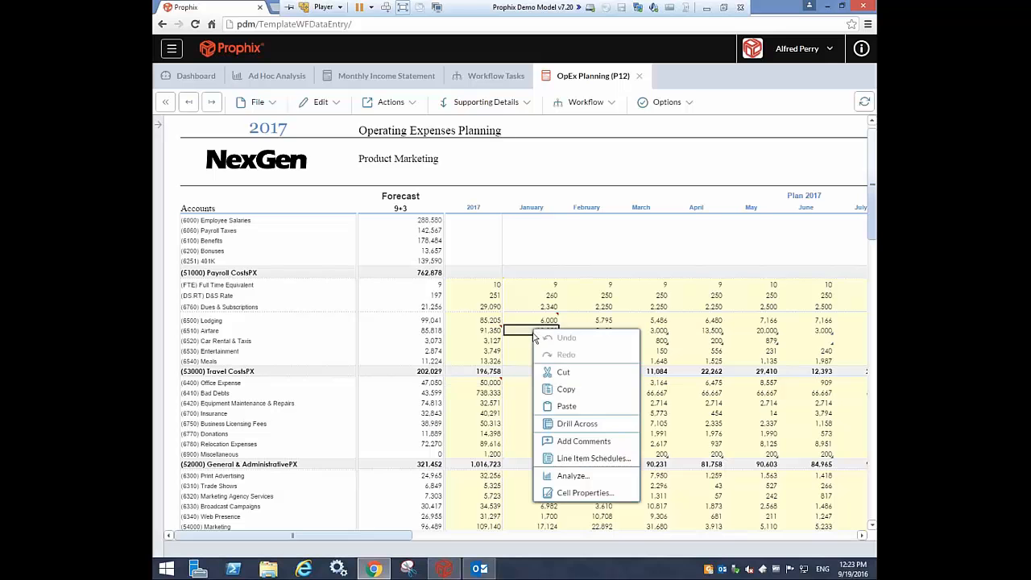
pyautogui.click(584, 459)
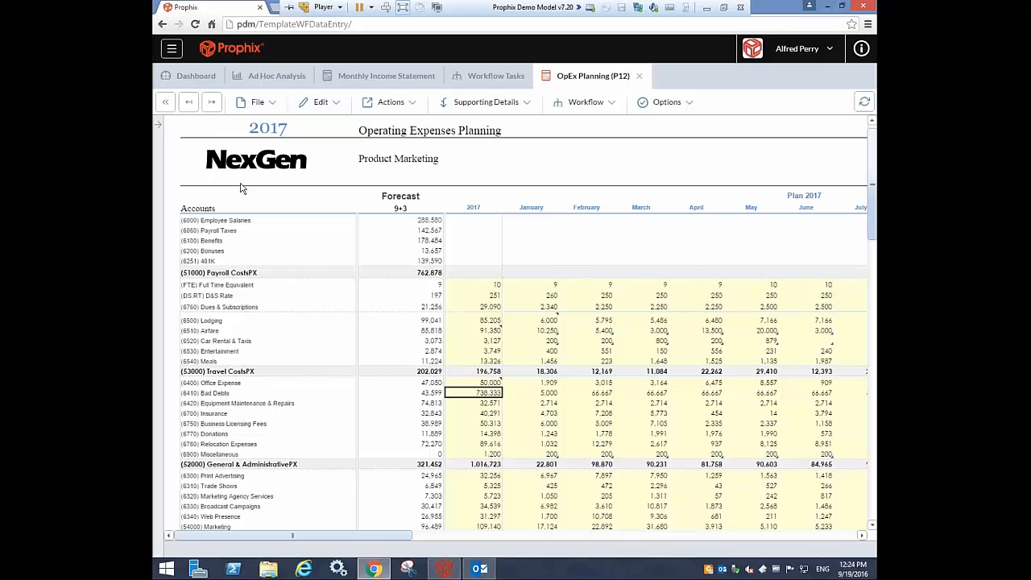
# Step: Open the Department Personnel task from the dashboard's My Tasks and review the employee planning schedule through its calculated totals
pyautogui.click(193, 76)
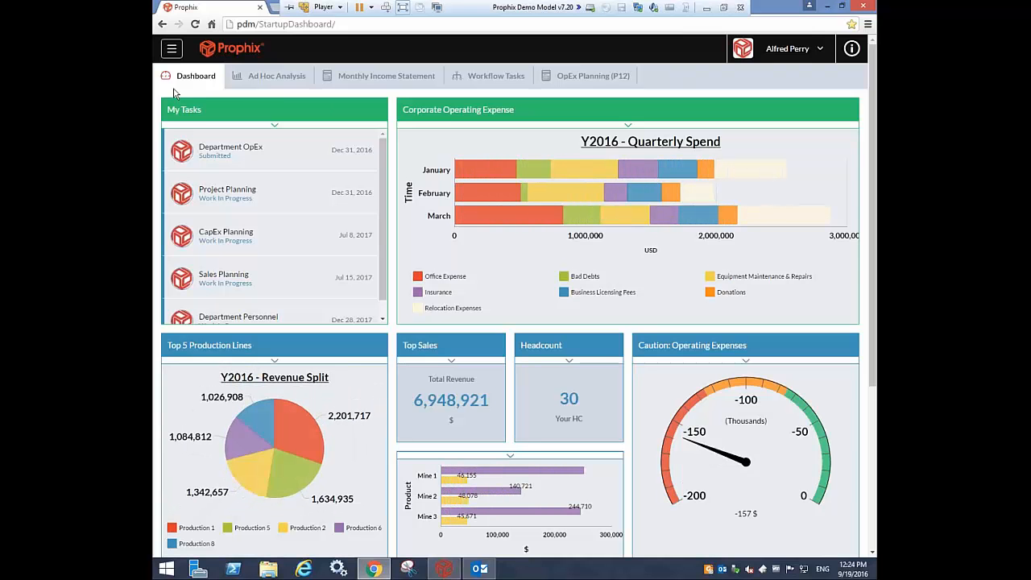
pyautogui.scroll(-1, 384, 175)
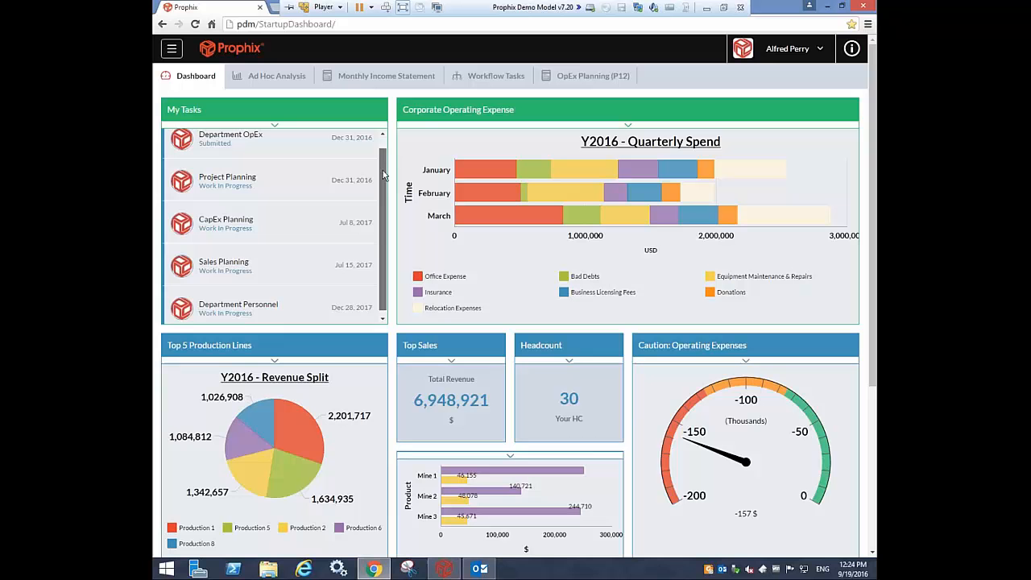
pyautogui.click(286, 304)
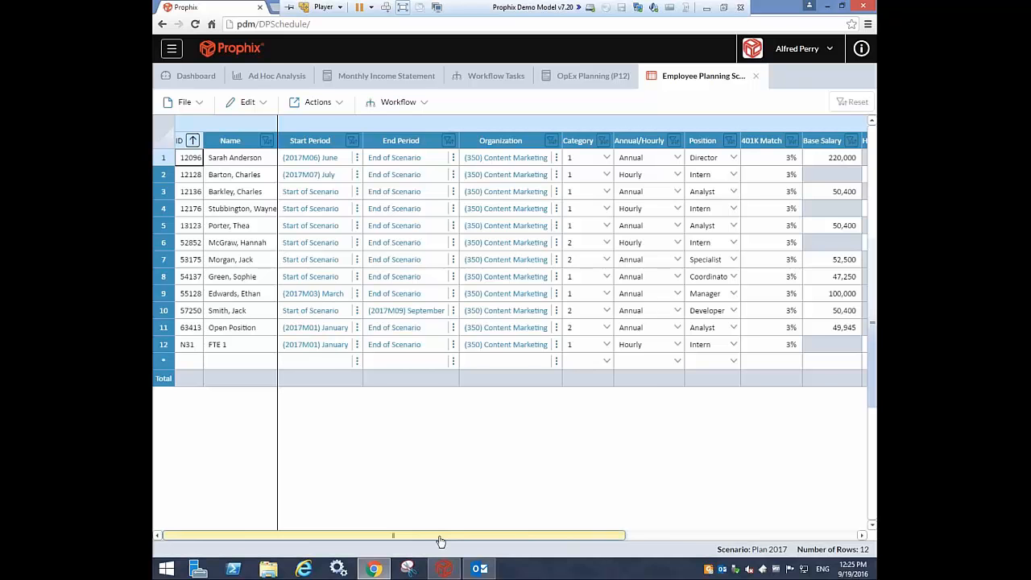
pyautogui.moveTo(441, 541); pyautogui.dragTo(714, 540)
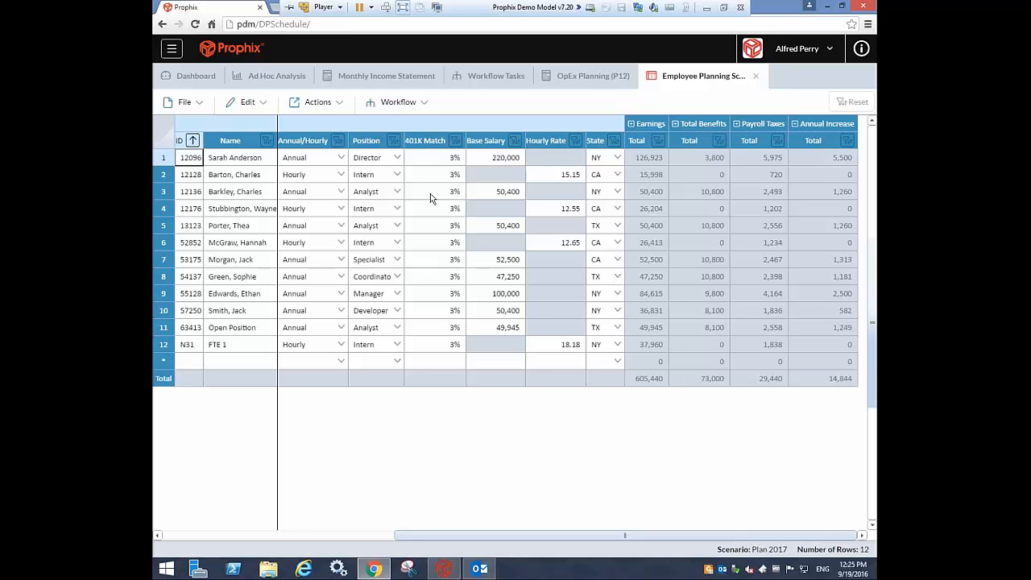
# Step: Update the financial model with the employee planning schedule's data
pyautogui.click(319, 106)
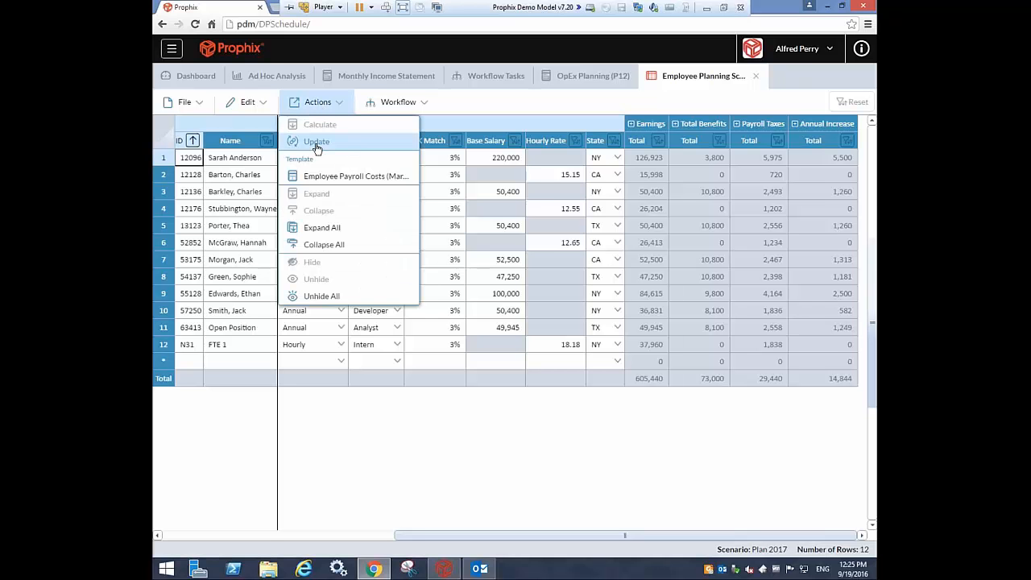
pyautogui.click(316, 143)
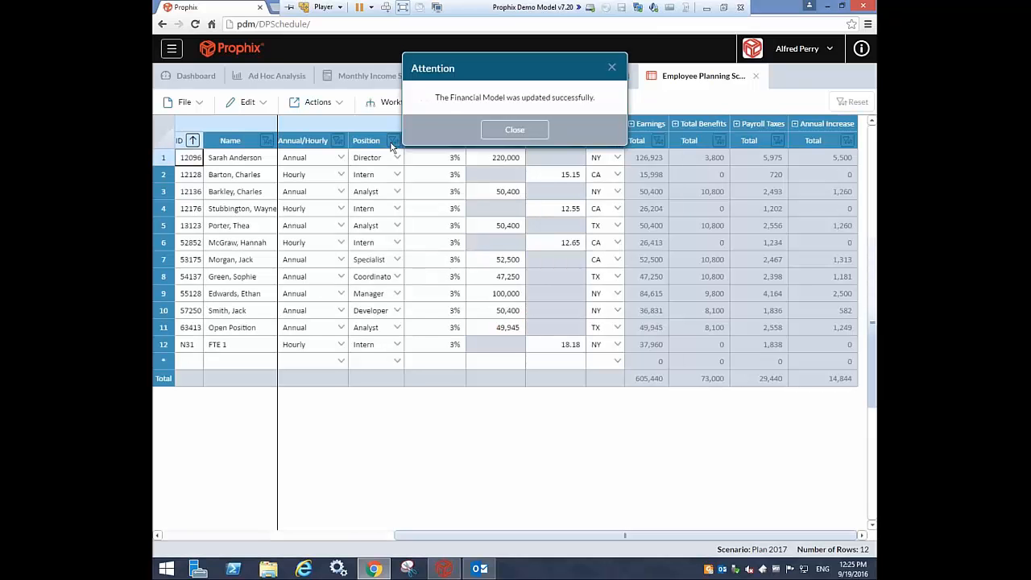
pyautogui.click(523, 130)
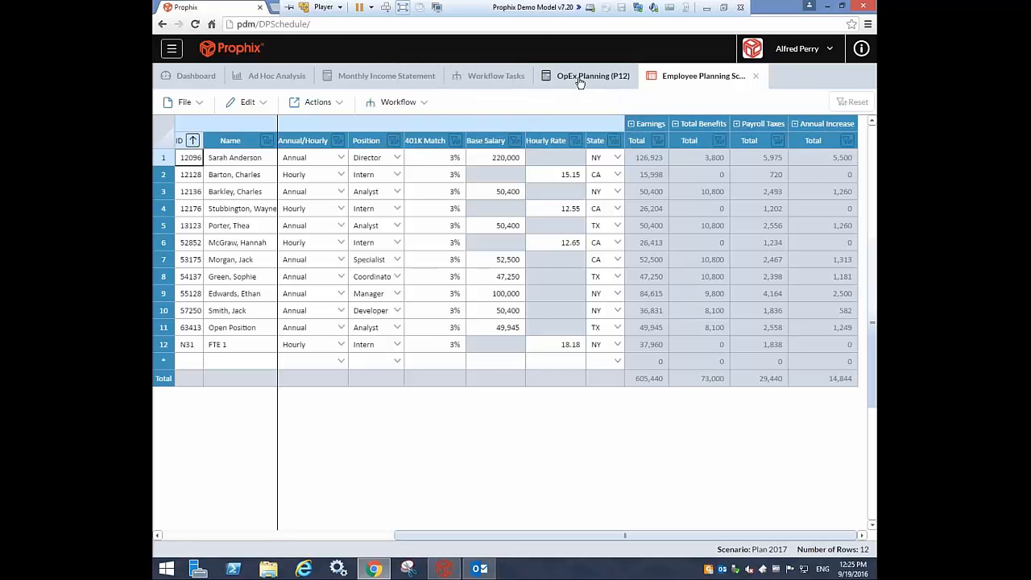
# Step: Refresh the OpEx Planning template, switch its organization to Content Marketing and collapse the side pane
pyautogui.click(579, 79)
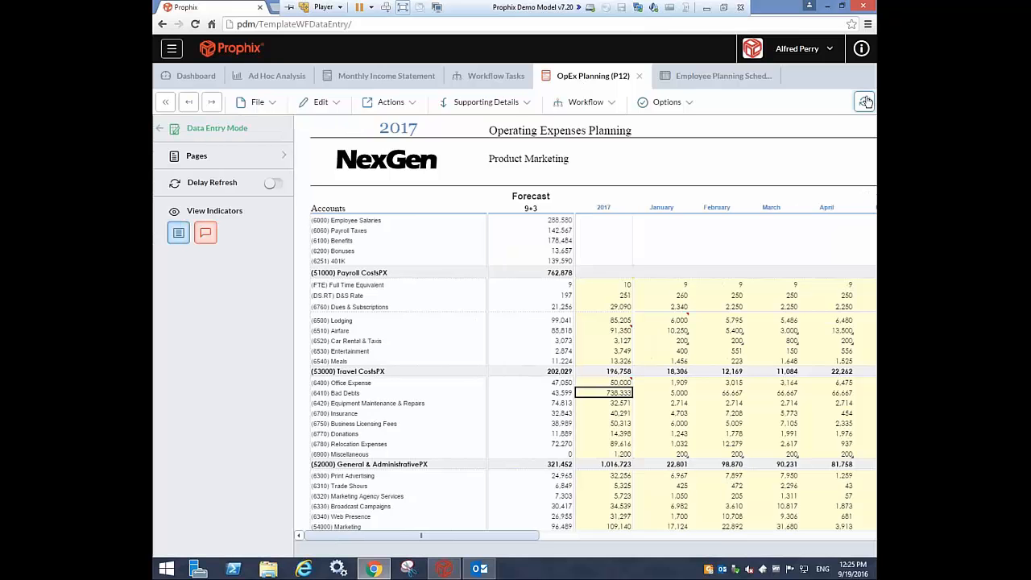
pyautogui.click(865, 101)
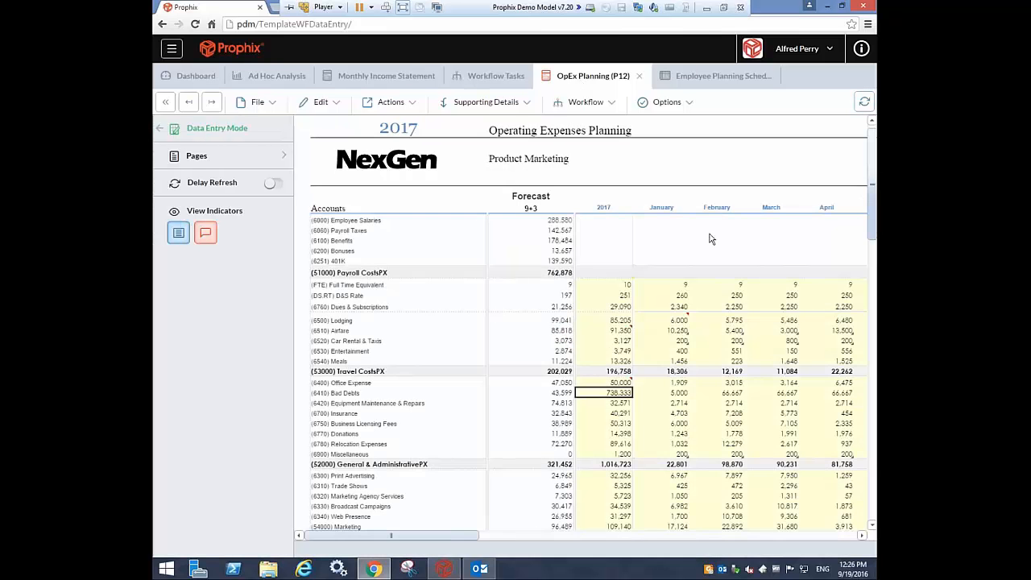
pyautogui.click(275, 154)
pyautogui.click(208, 182)
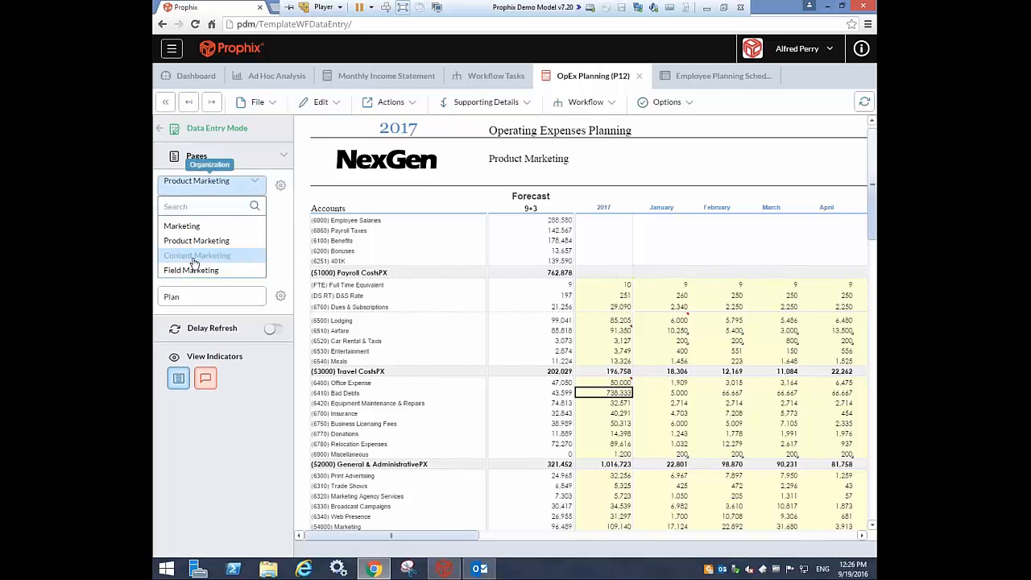
pyautogui.click(195, 256)
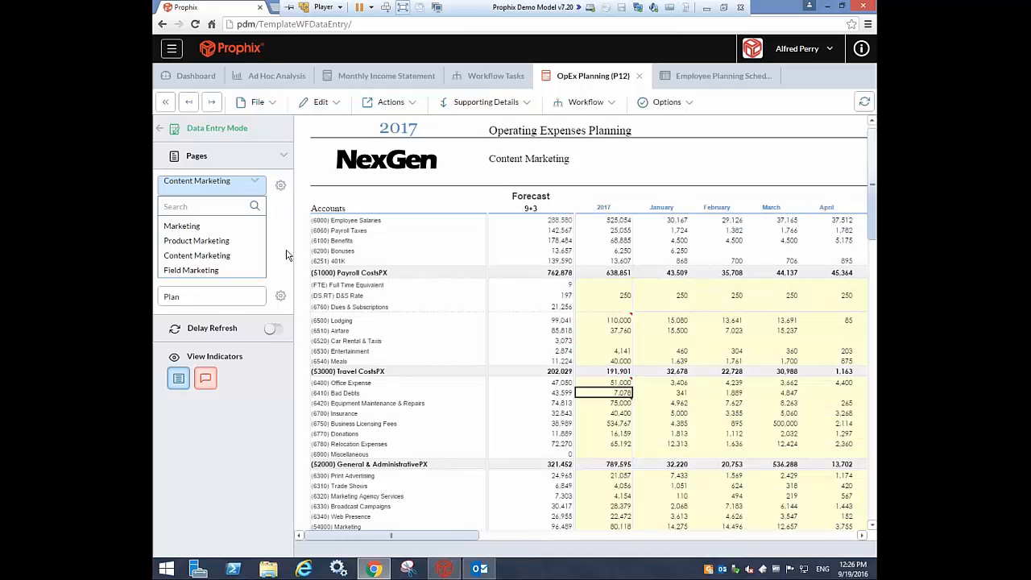
pyautogui.click(159, 128)
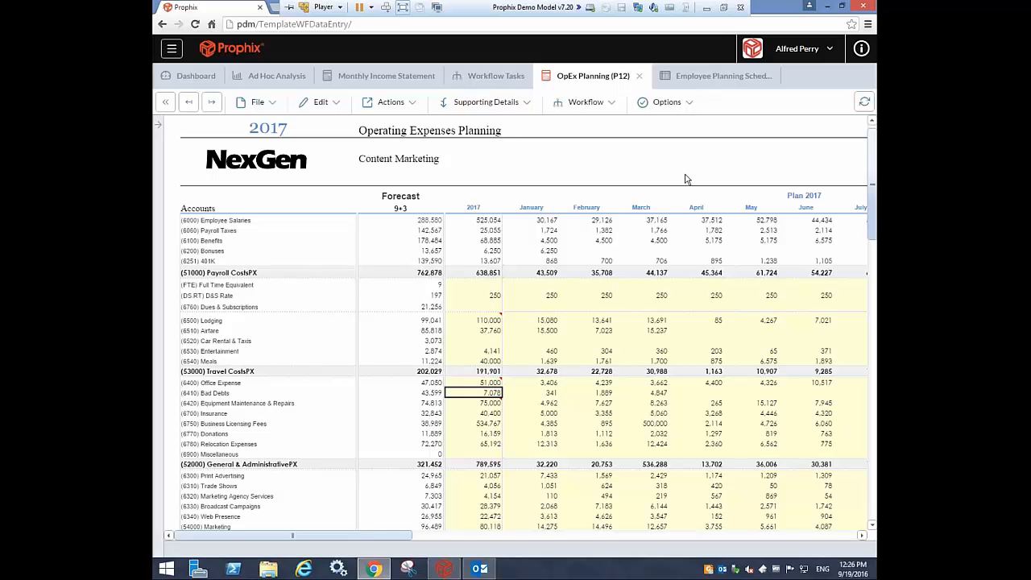
# Step: Return to the employee planning schedule and set the Open Position row's start period to April 2017
pyautogui.click(717, 78)
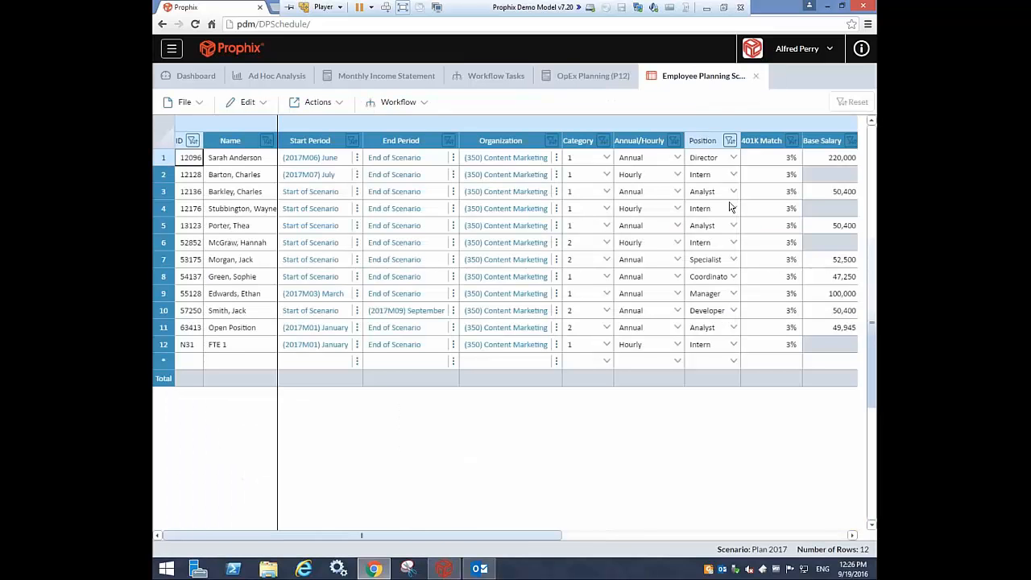
pyautogui.click(357, 327)
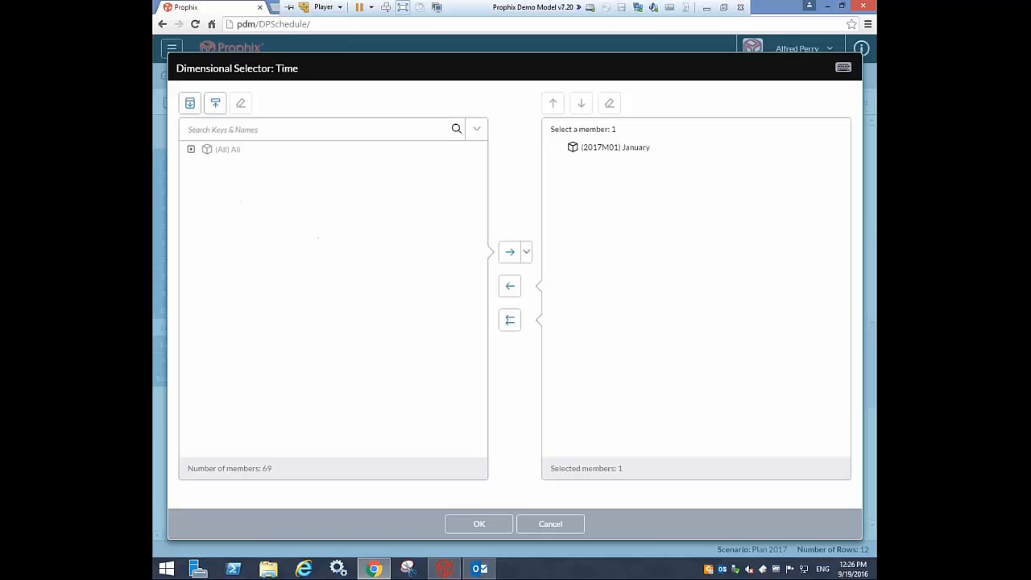
pyautogui.click(205, 180)
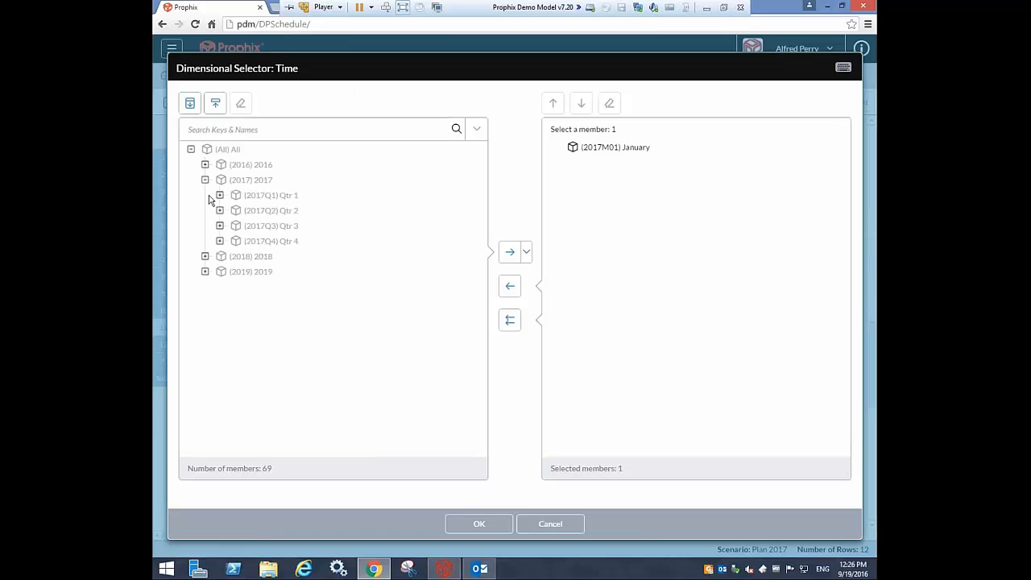
pyautogui.click(219, 210)
pyautogui.doubleClick(281, 225)
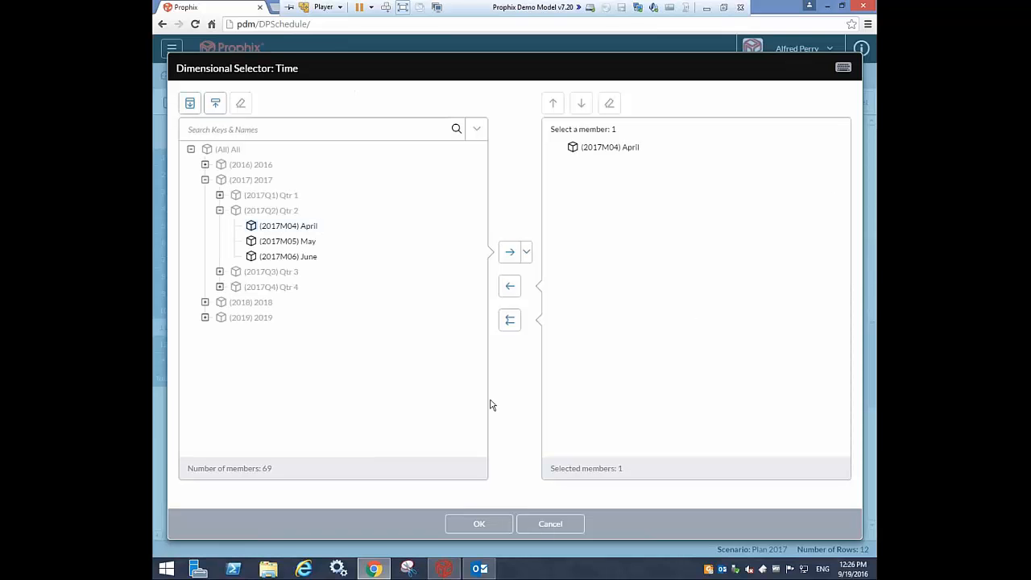
pyautogui.click(480, 524)
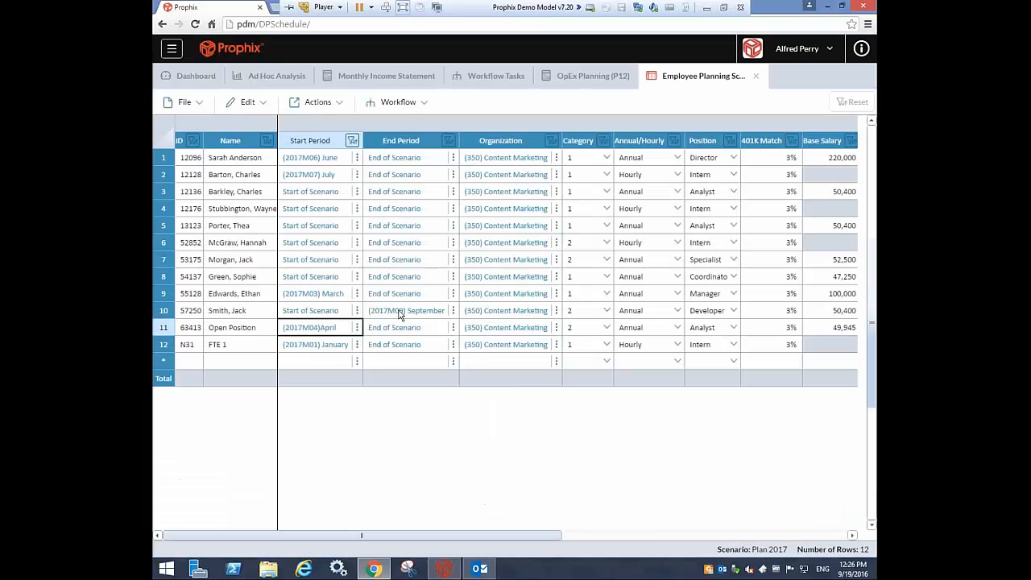
# Step: Set the start period of the FTE 1 row to April 2017
pyautogui.click(357, 344)
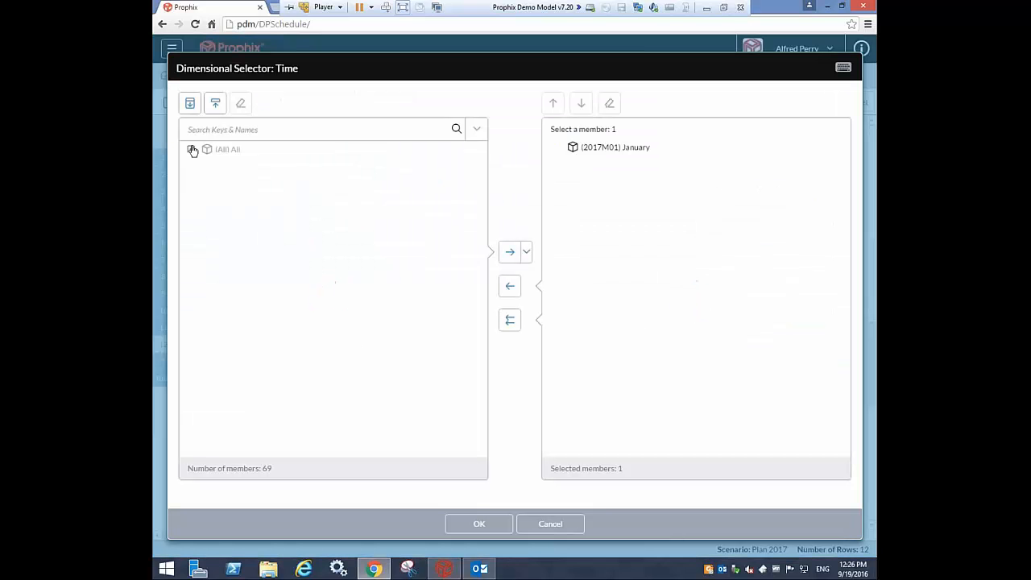
pyautogui.click(191, 149)
pyautogui.click(205, 179)
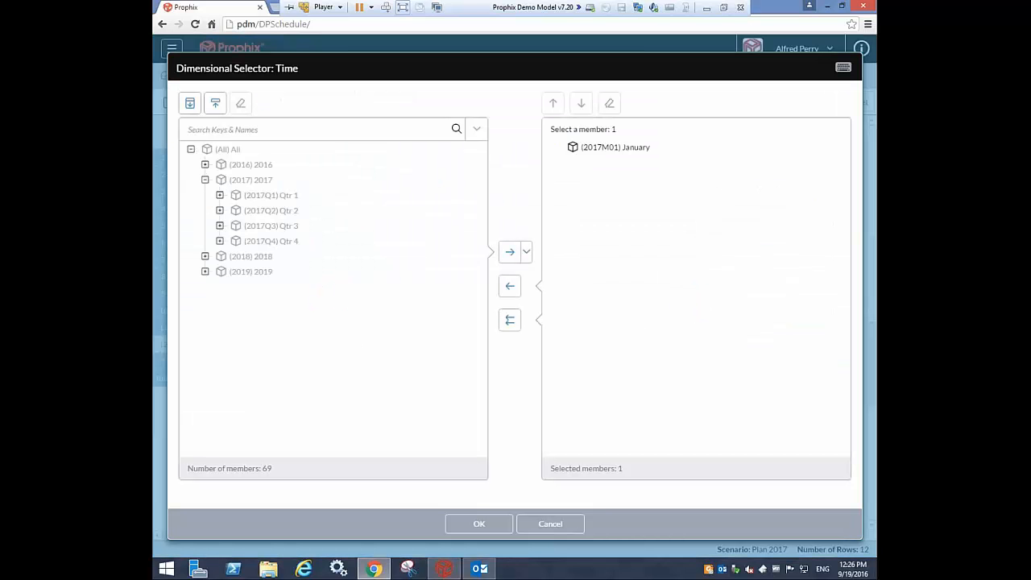
pyautogui.click(219, 210)
pyautogui.click(276, 226)
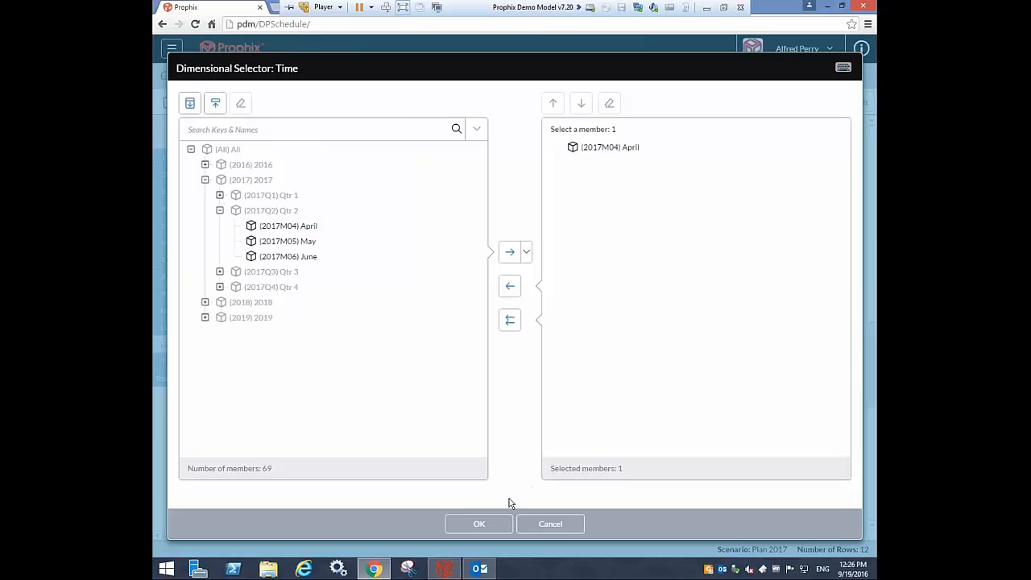
pyautogui.click(477, 525)
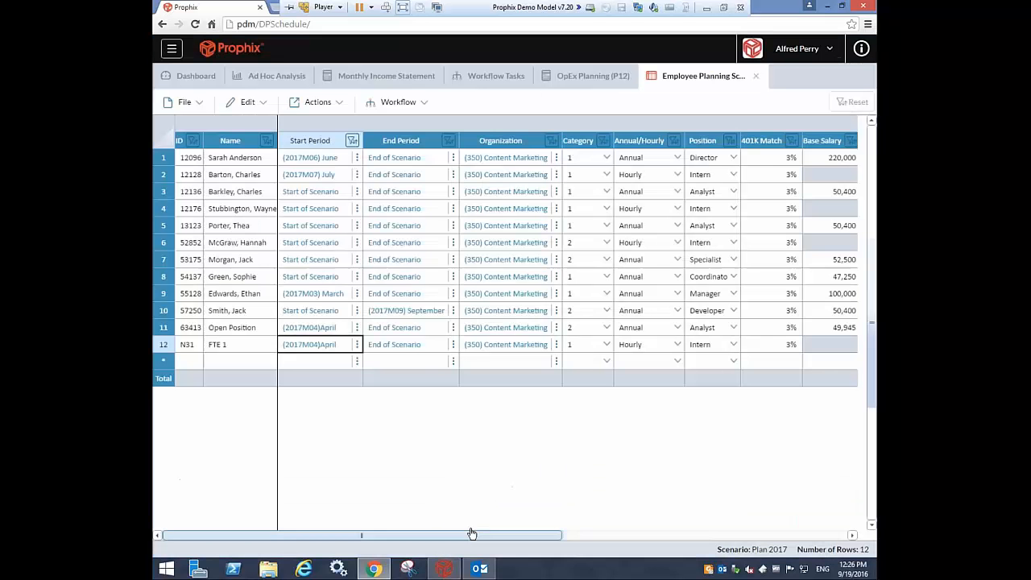
# Step: Update the financial model with the revised start periods from the employee planning schedule
pyautogui.click(332, 108)
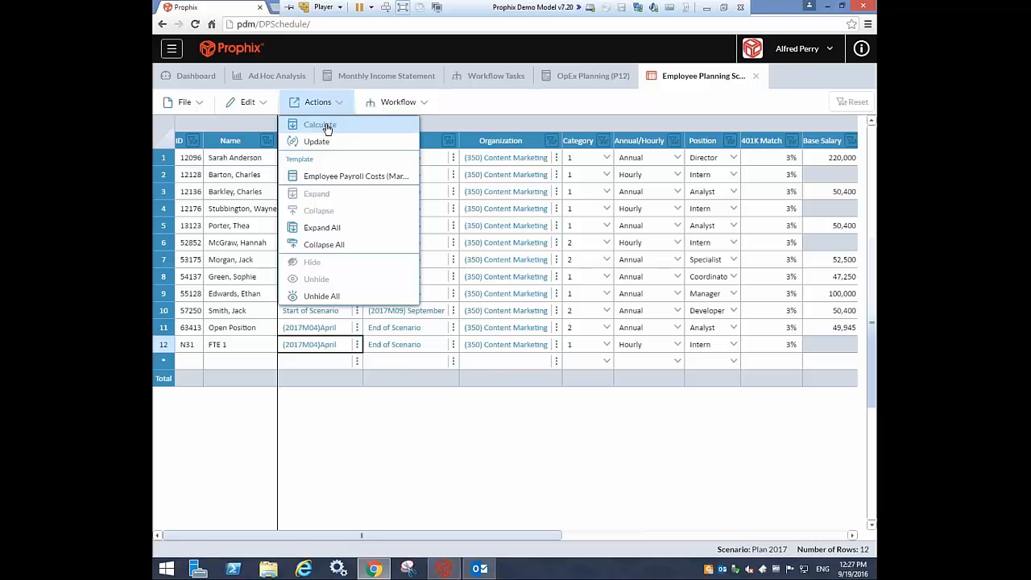
pyautogui.click(318, 142)
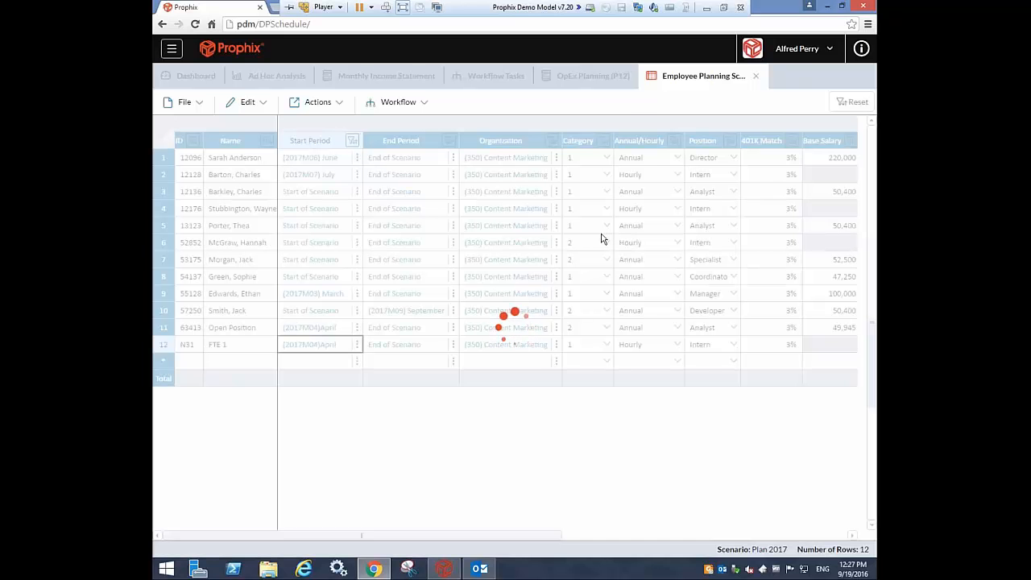
pyautogui.click(517, 129)
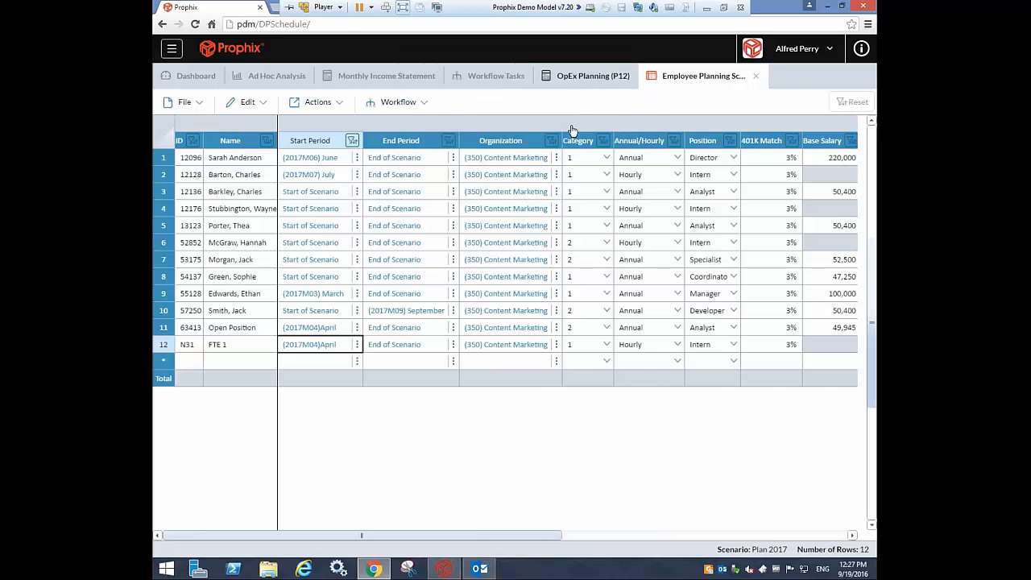
# Step: Refresh the OpEx Planning template for Content Marketing and select the January Employee Salaries cell
pyautogui.click(584, 76)
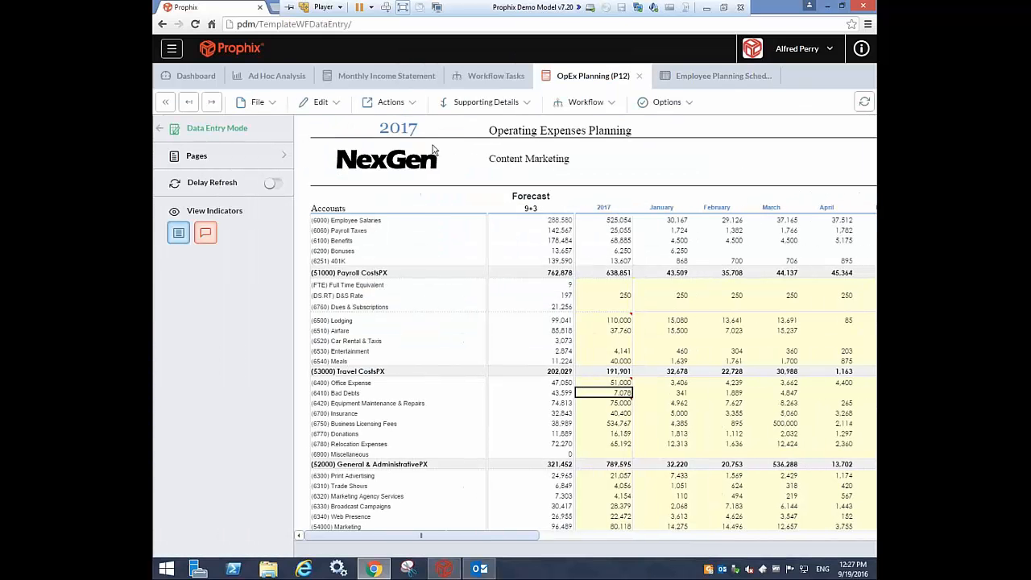
pyautogui.click(864, 103)
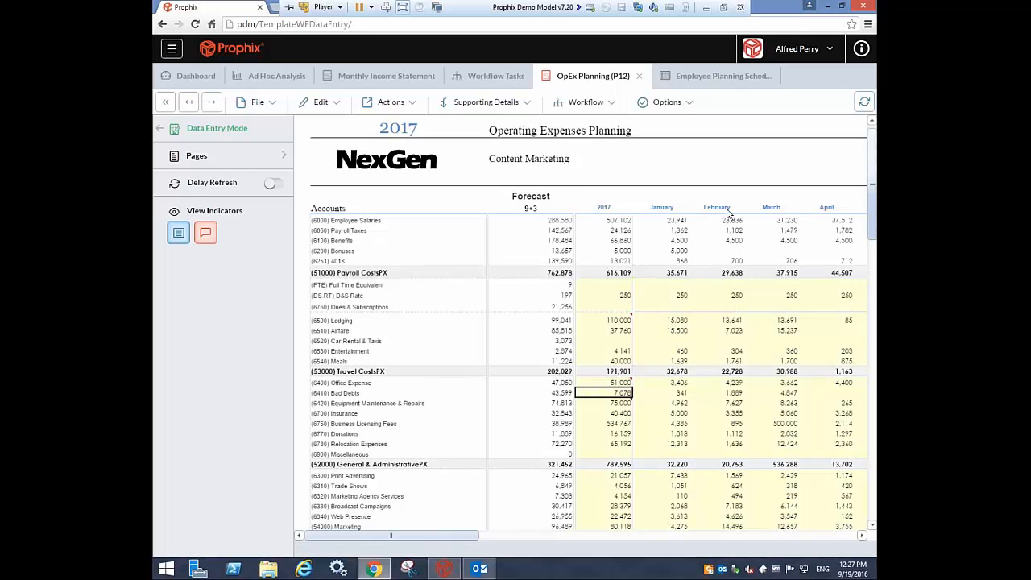
pyautogui.click(675, 223)
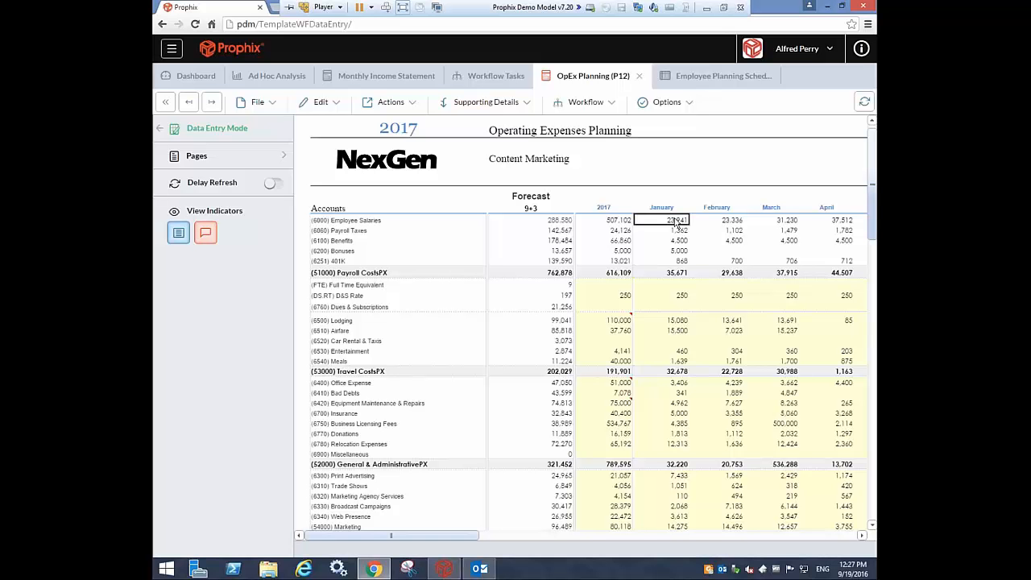
# Step: View the dashboard, and analyze the Monthly Income Statement's January Revenue from product sales cell in a new ad hoc analysis
pyautogui.click(194, 78)
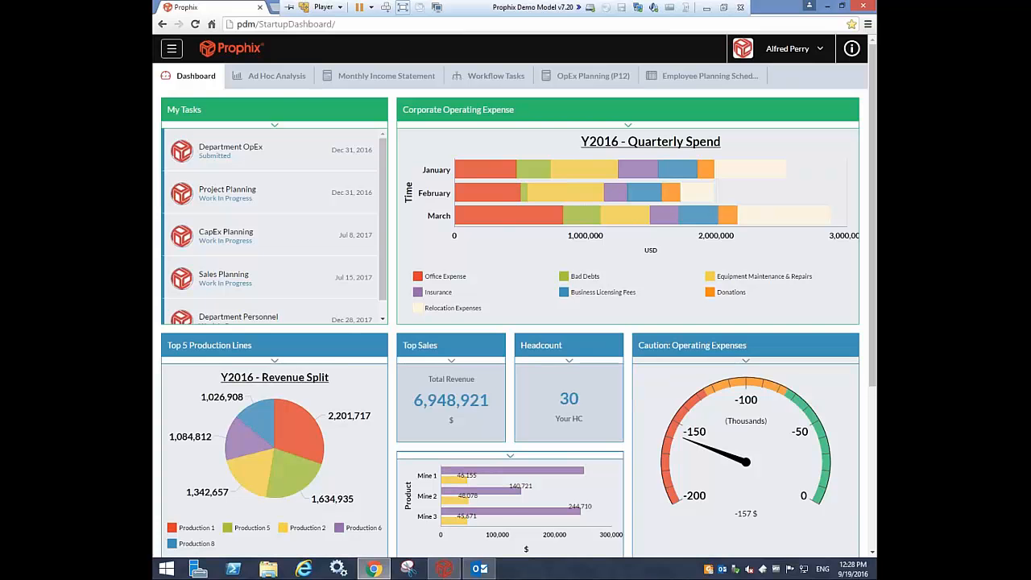
pyautogui.click(368, 76)
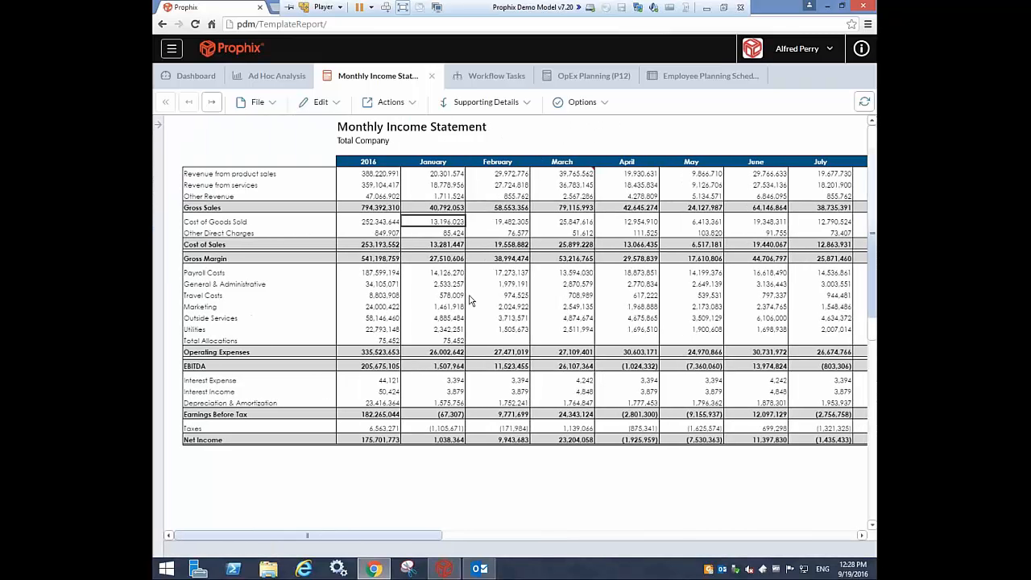
pyautogui.rightClick(452, 177)
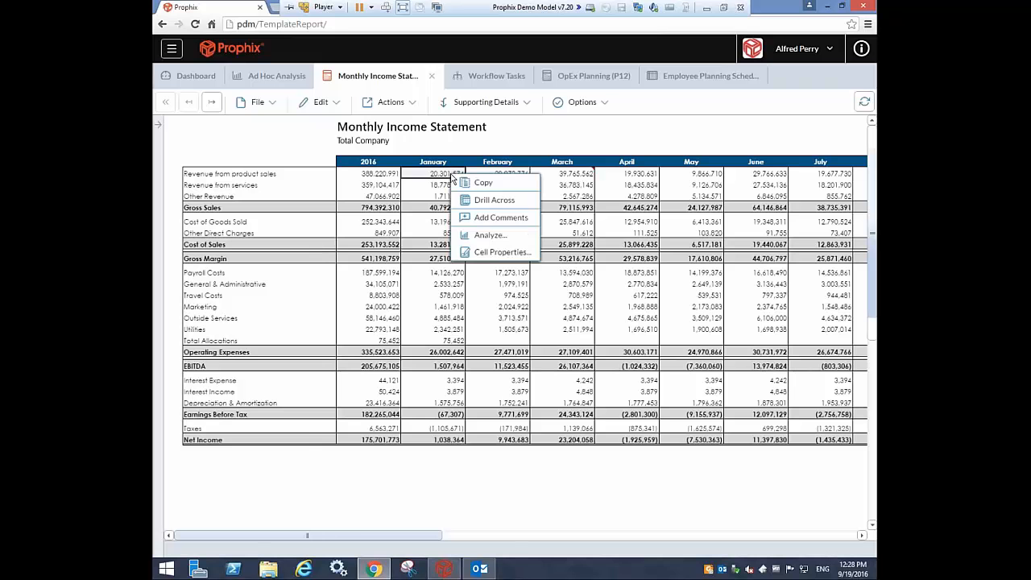
pyautogui.click(491, 235)
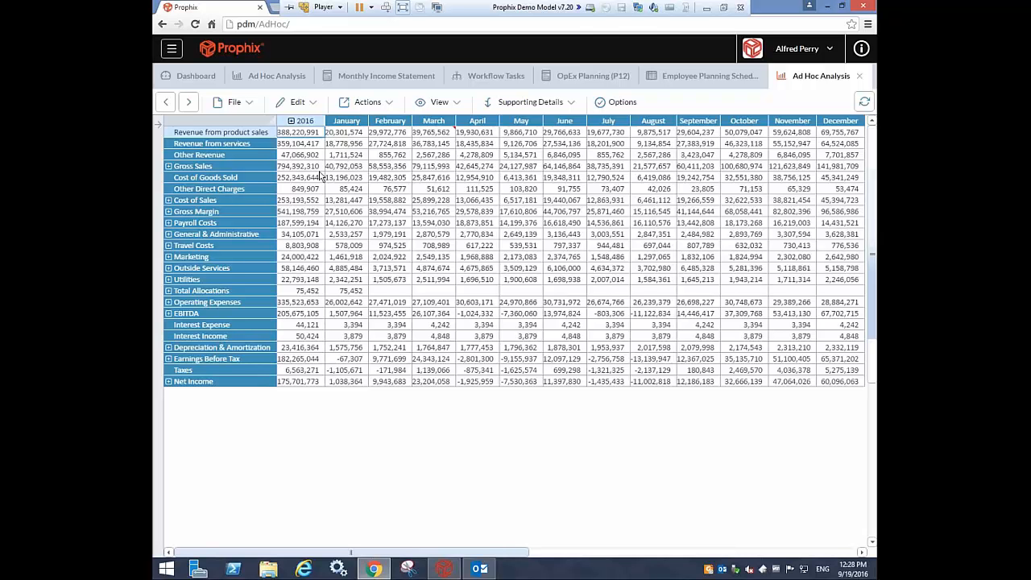
# Step: Return to the dashboard, and open the Monthly Financial Statements.pdf attachment from the Outlook message
pyautogui.click(189, 79)
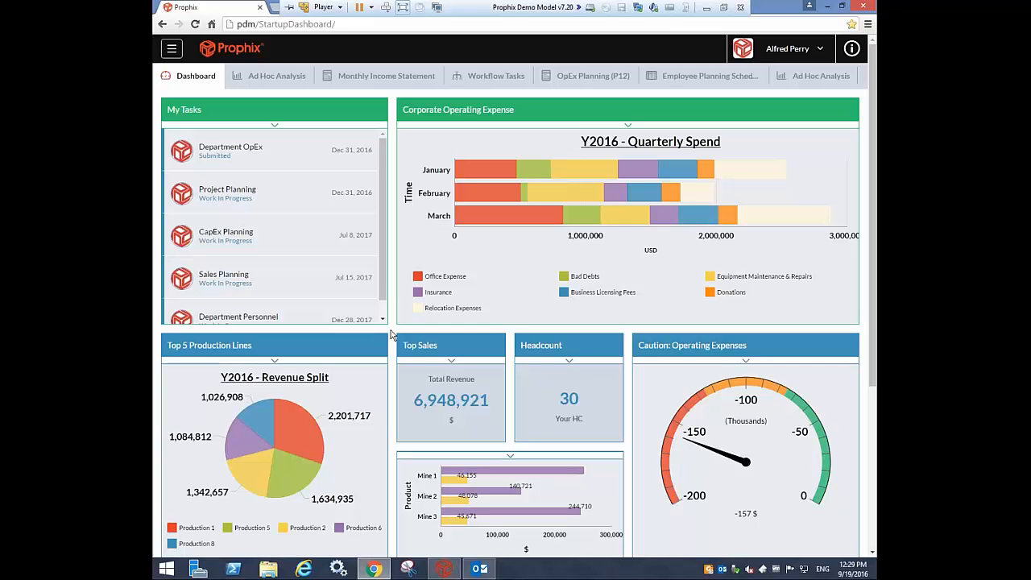
pyautogui.click(481, 569)
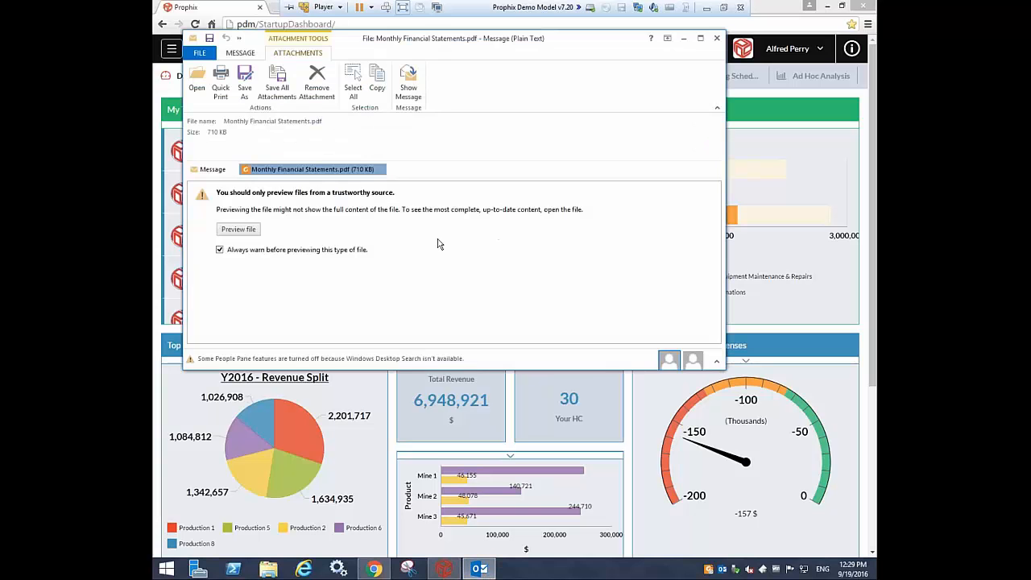
pyautogui.click(215, 170)
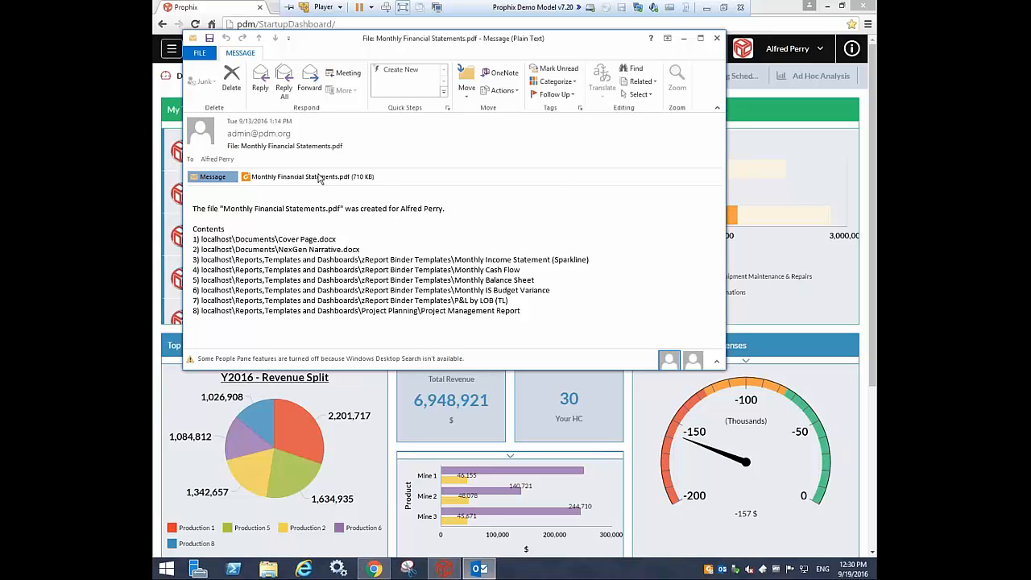
pyautogui.doubleClick(319, 179)
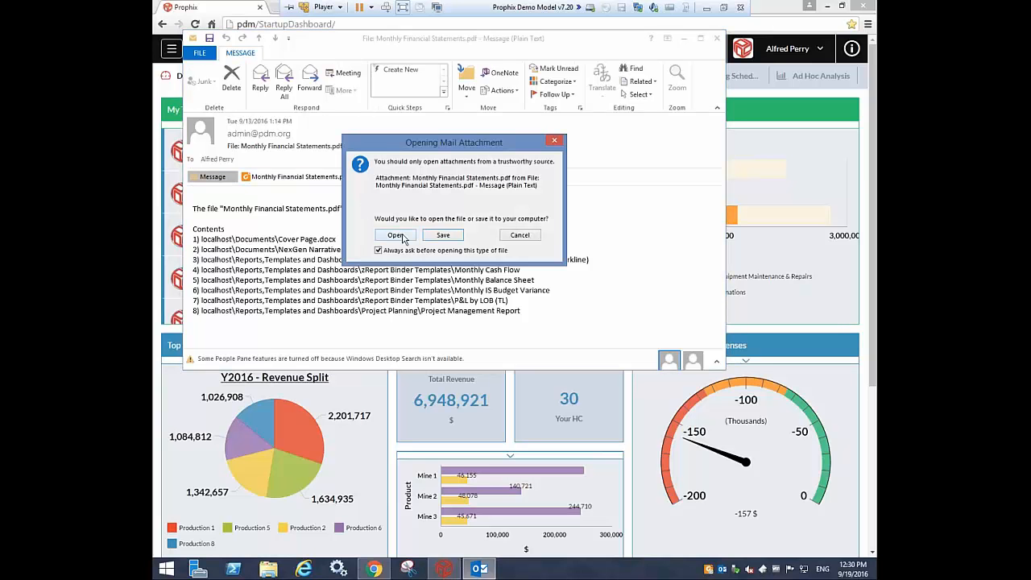
pyautogui.click(396, 235)
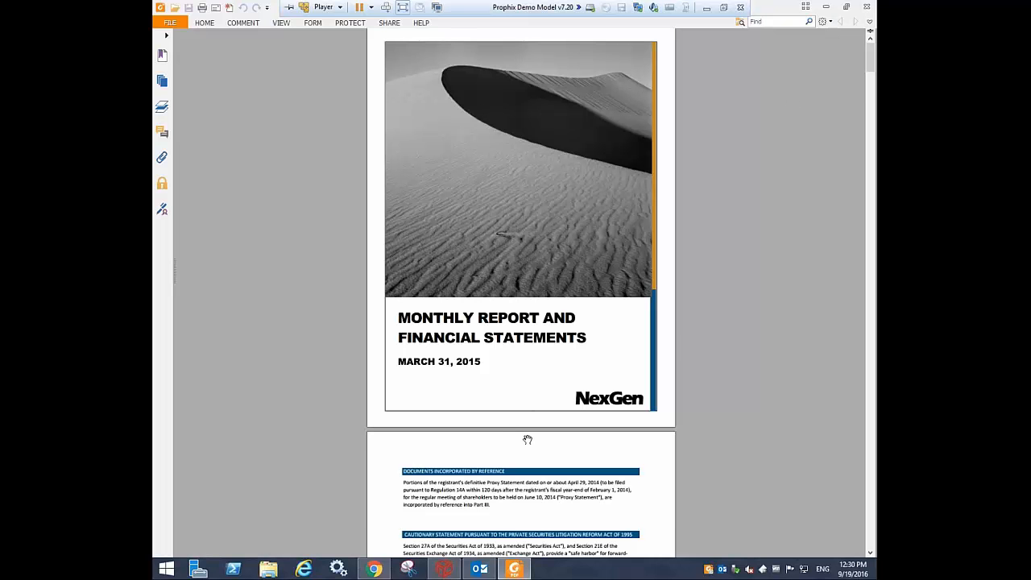
# Step: Look through the monthly report PDF, from the narrative pages and income statements to the Revenue by LOB Dashboard
pyautogui.scroll(-2, 534, 255)
pyautogui.moveTo(534, 255); pyautogui.dragTo(536, 124)
pyautogui.scroll(2, 518, 270)
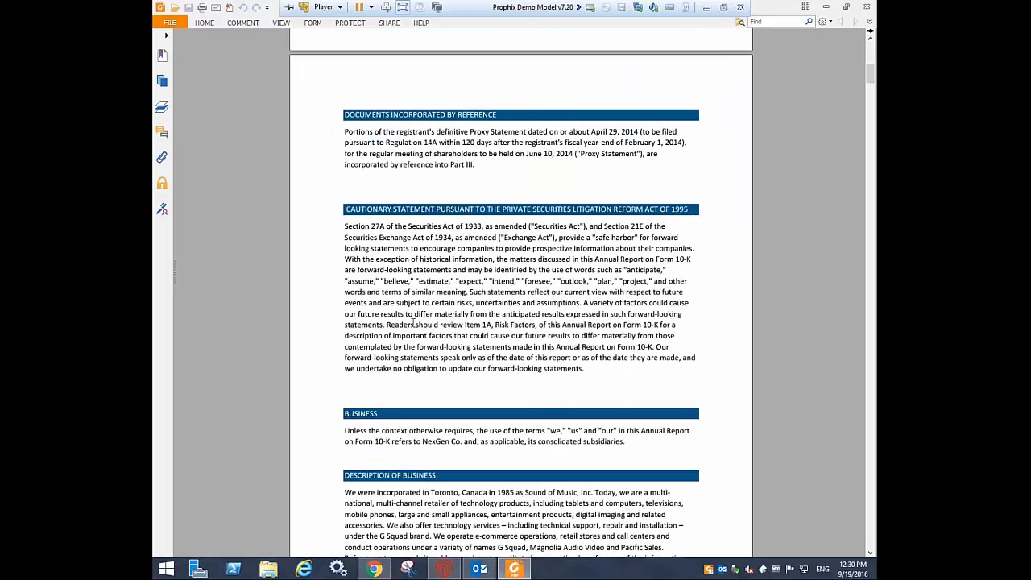
pyautogui.scroll(-10, 315, 363)
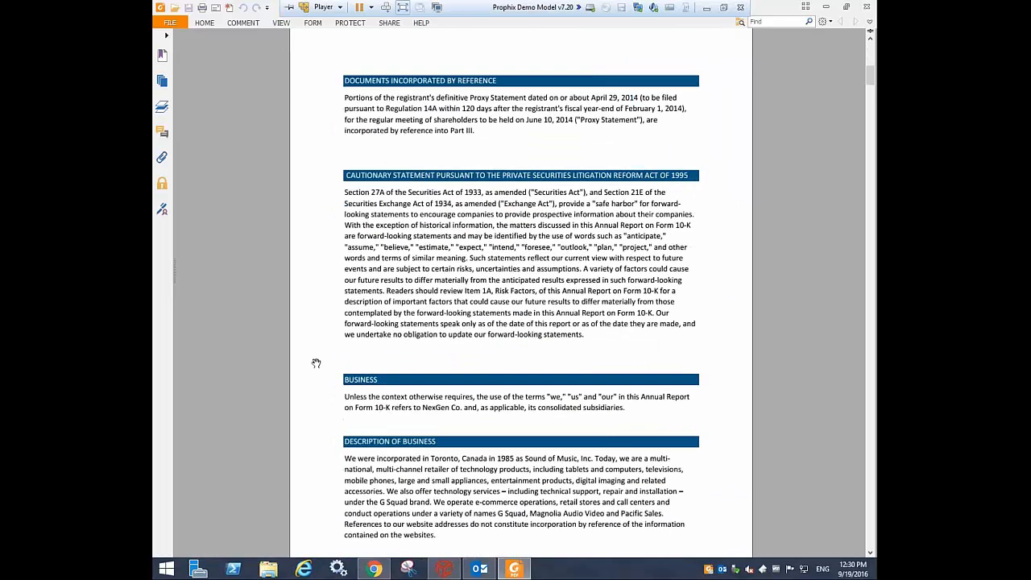
pyautogui.scroll(-10, 309, 366)
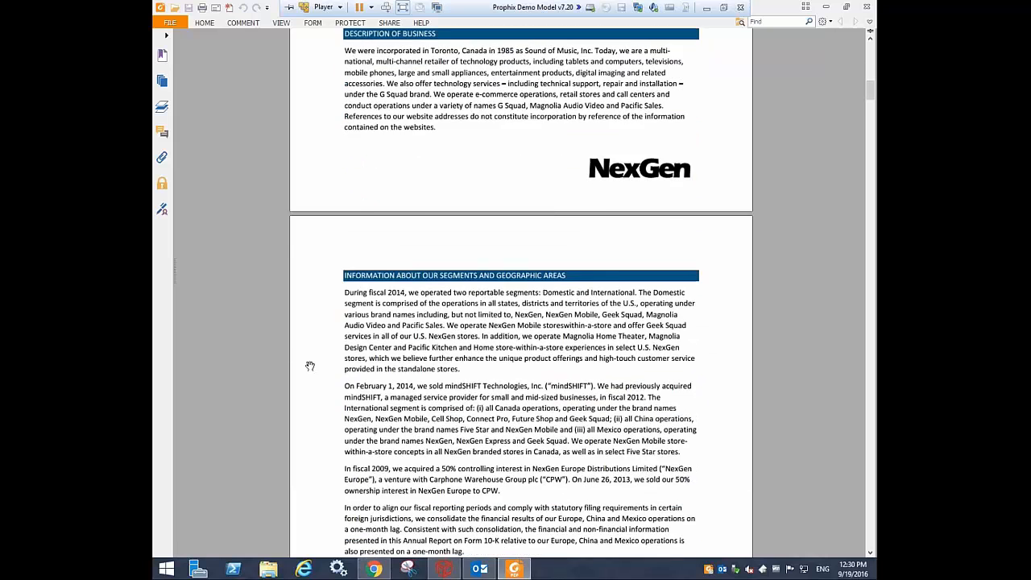
pyautogui.scroll(-5, 328, 433)
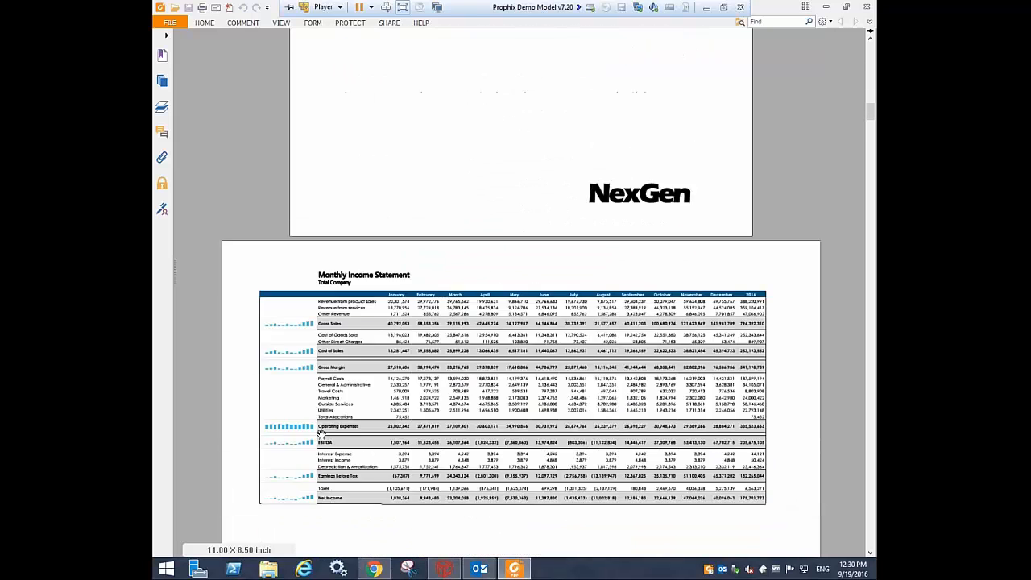
pyautogui.scroll(2, 323, 429)
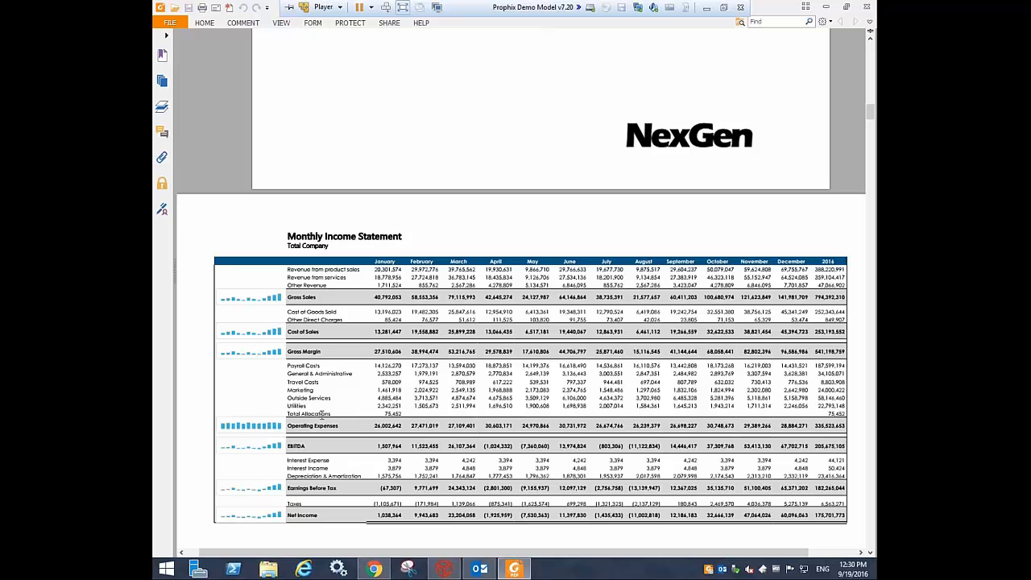
pyautogui.scroll(-11, 325, 422)
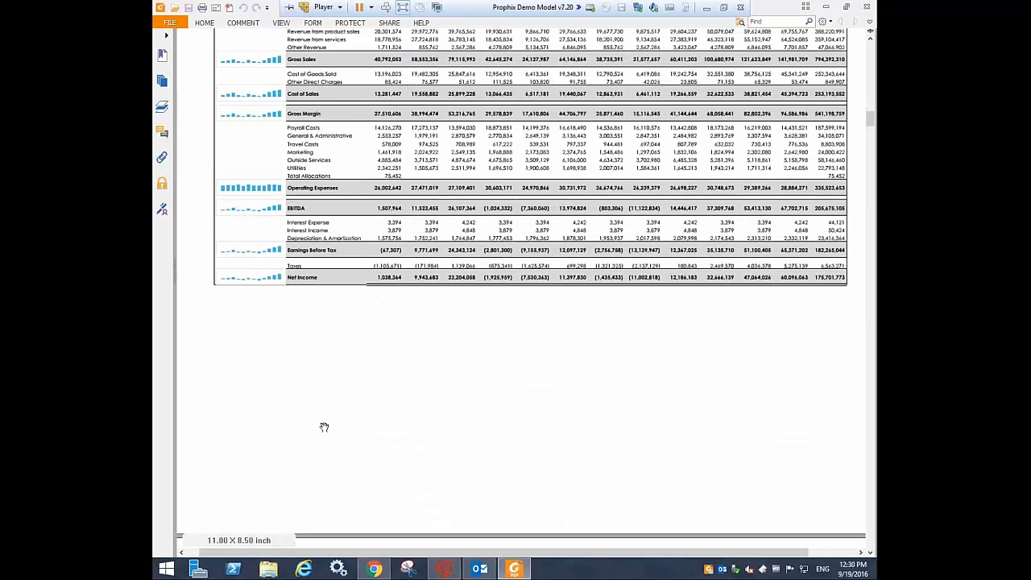
pyautogui.scroll(-4, 336, 467)
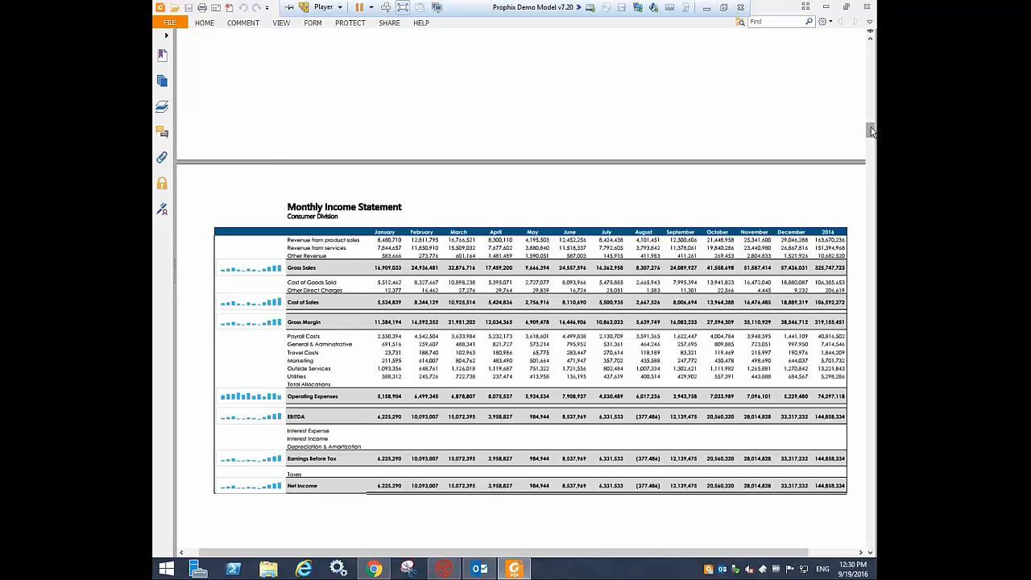
pyautogui.moveTo(870, 131); pyautogui.dragTo(867, 403)
pyautogui.scroll(-1, 639, 201)
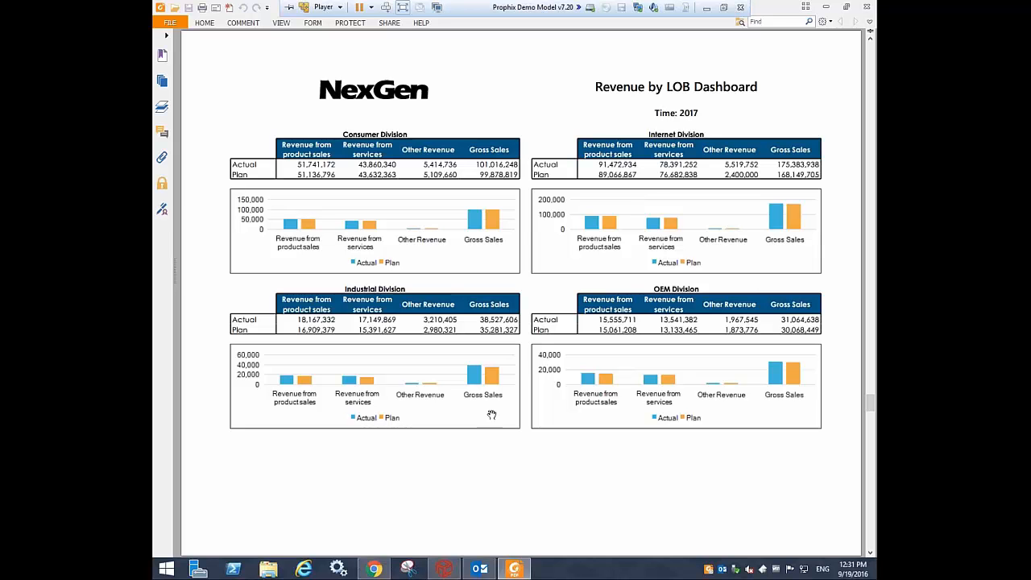
# Step: Switch back to Prophix in Chrome, show the Monthly Income Statement report and collapse its side pane
pyautogui.moveTo(368, 571)
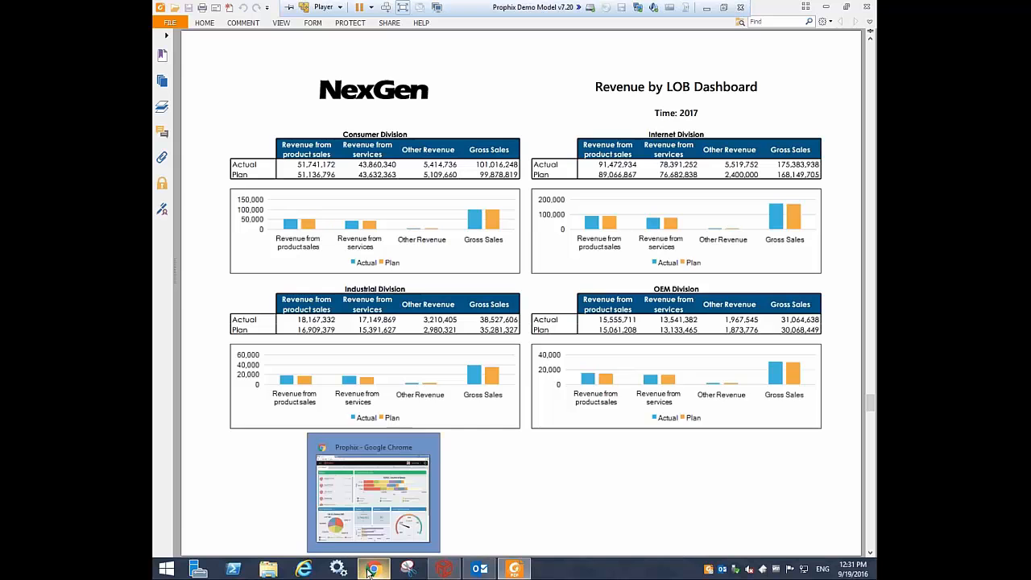
pyautogui.click(368, 571)
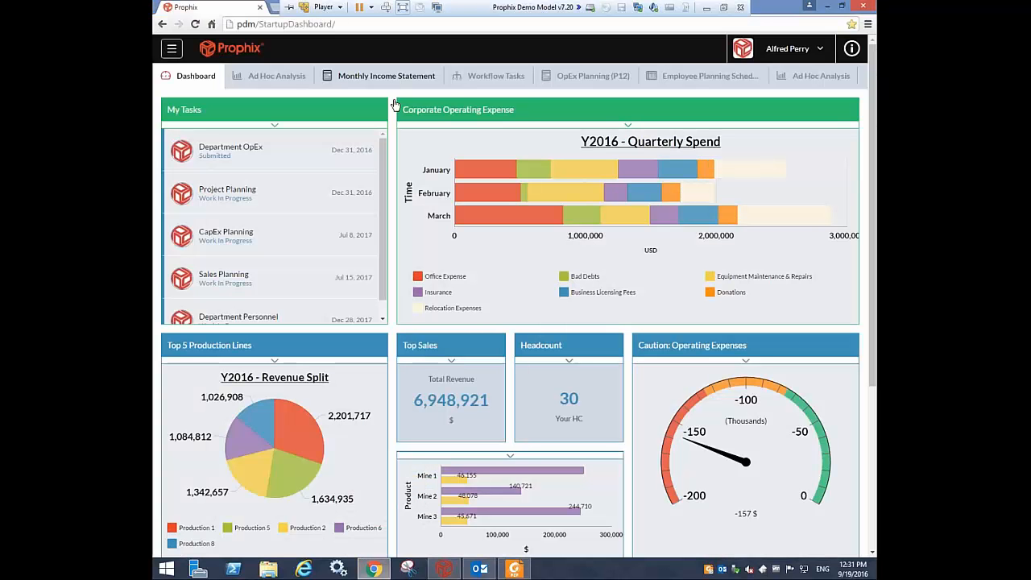
pyautogui.click(397, 74)
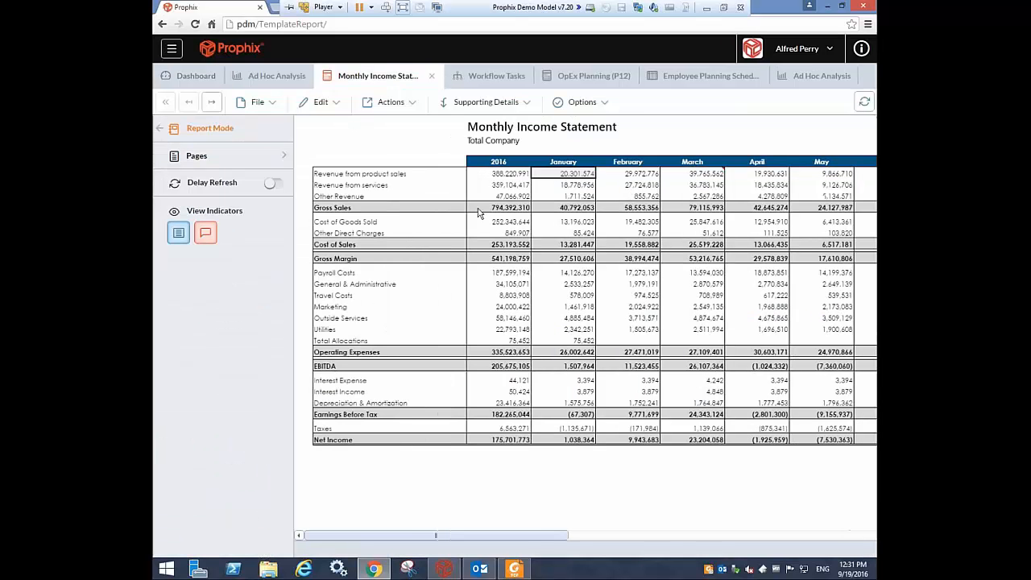
pyautogui.click(159, 128)
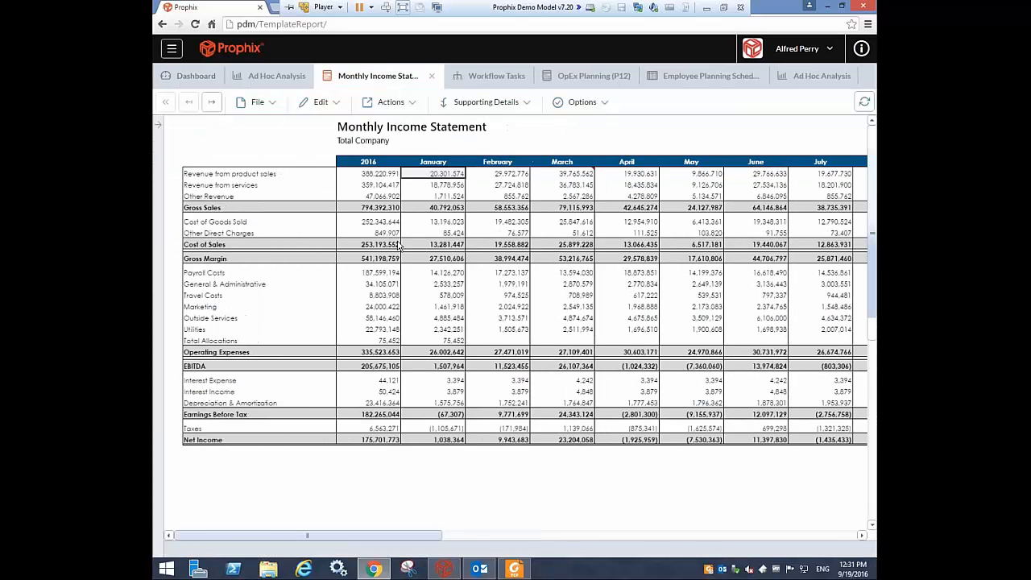